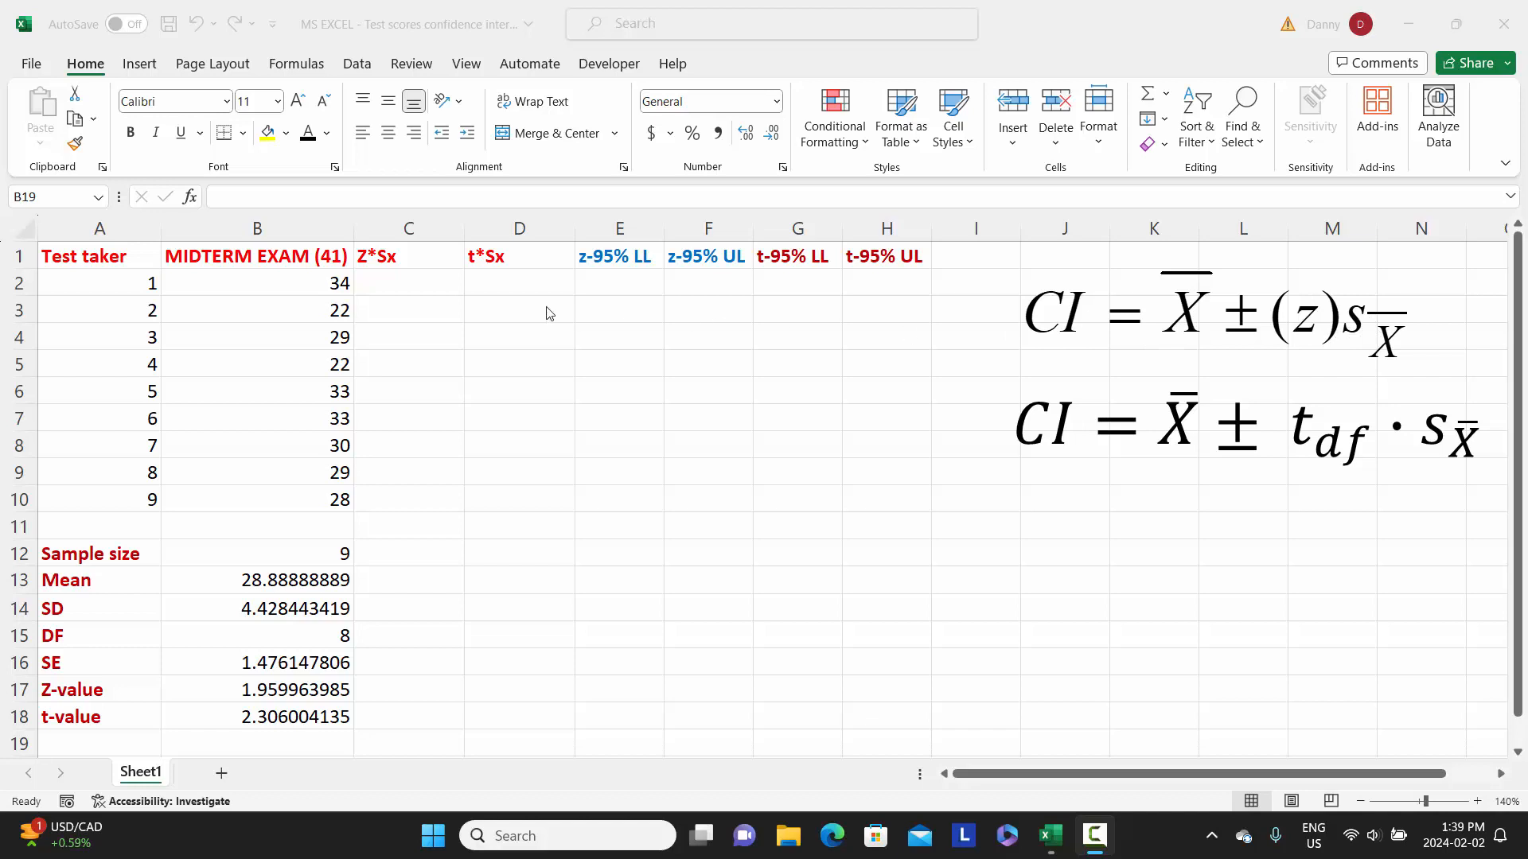
# Calculate Z*Sx in C2 by multiplying the Z-value by the standard error with the formula =B17*B16.
pyautogui.click(405, 289)
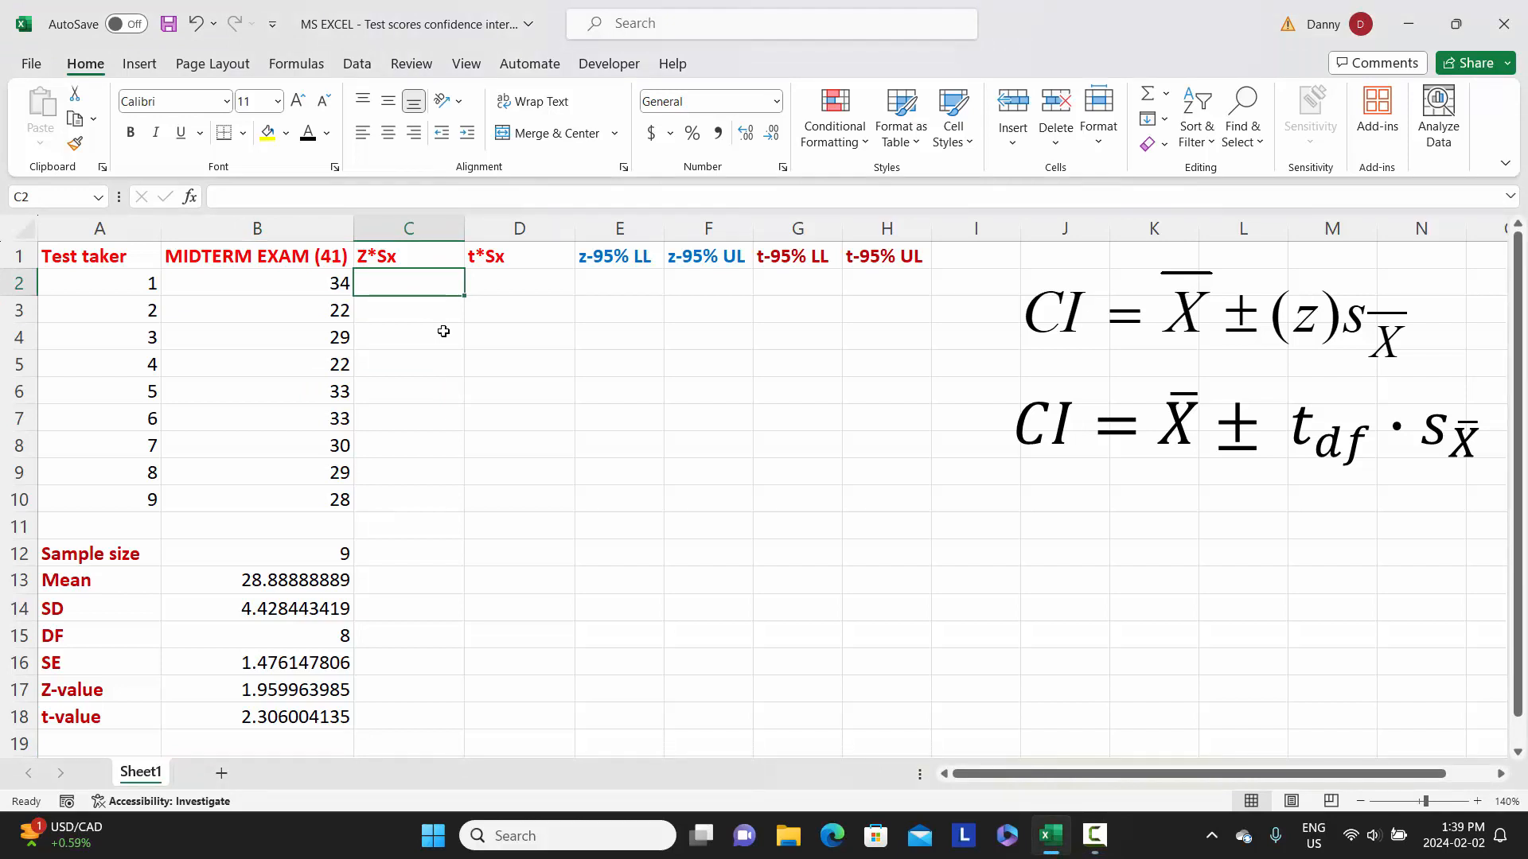
pyautogui.write('=')
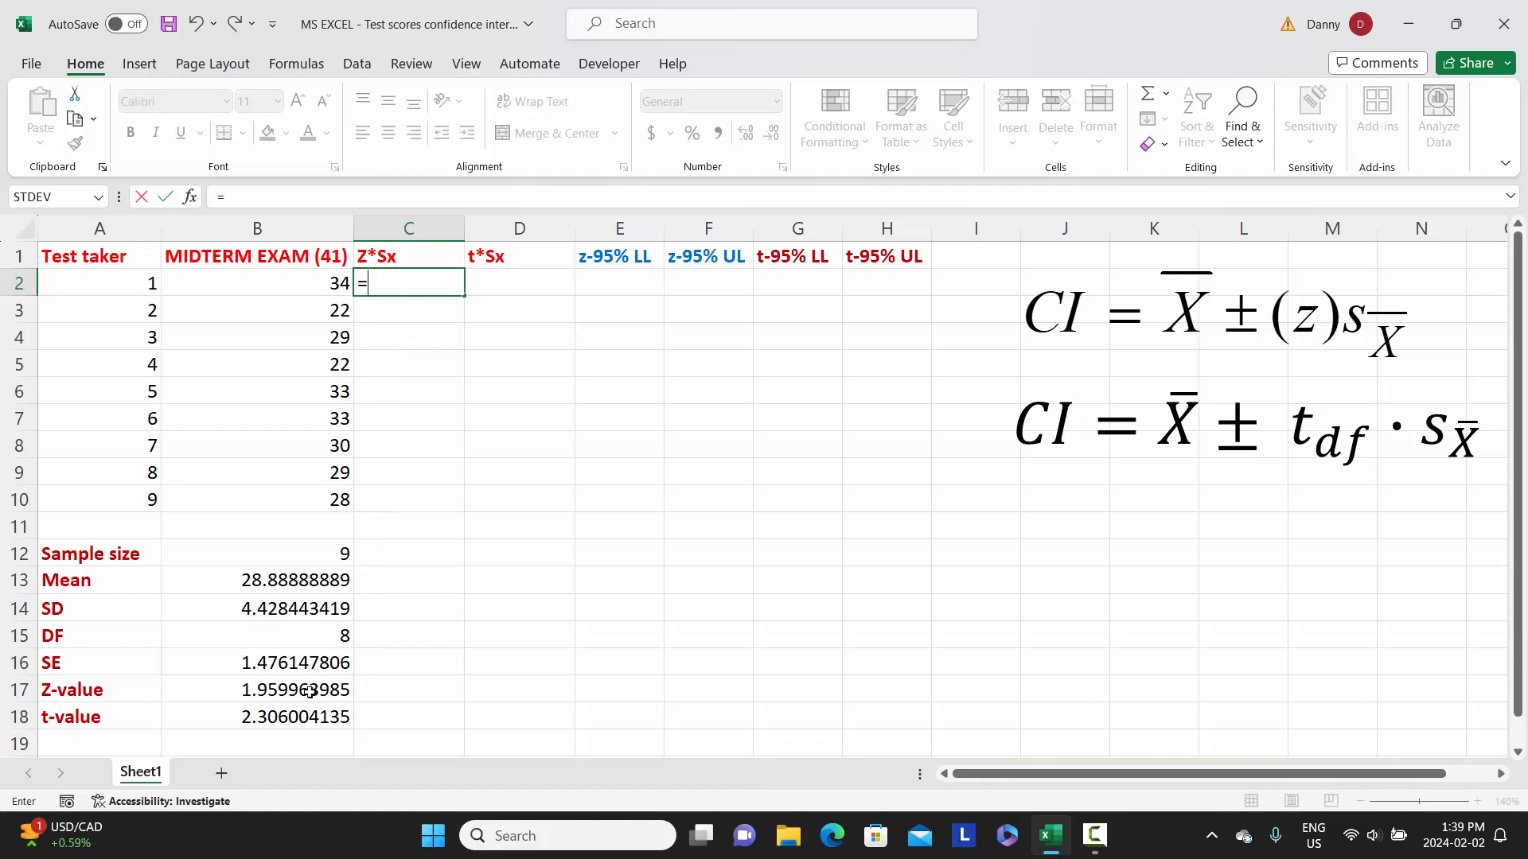
pyautogui.click(291, 691)
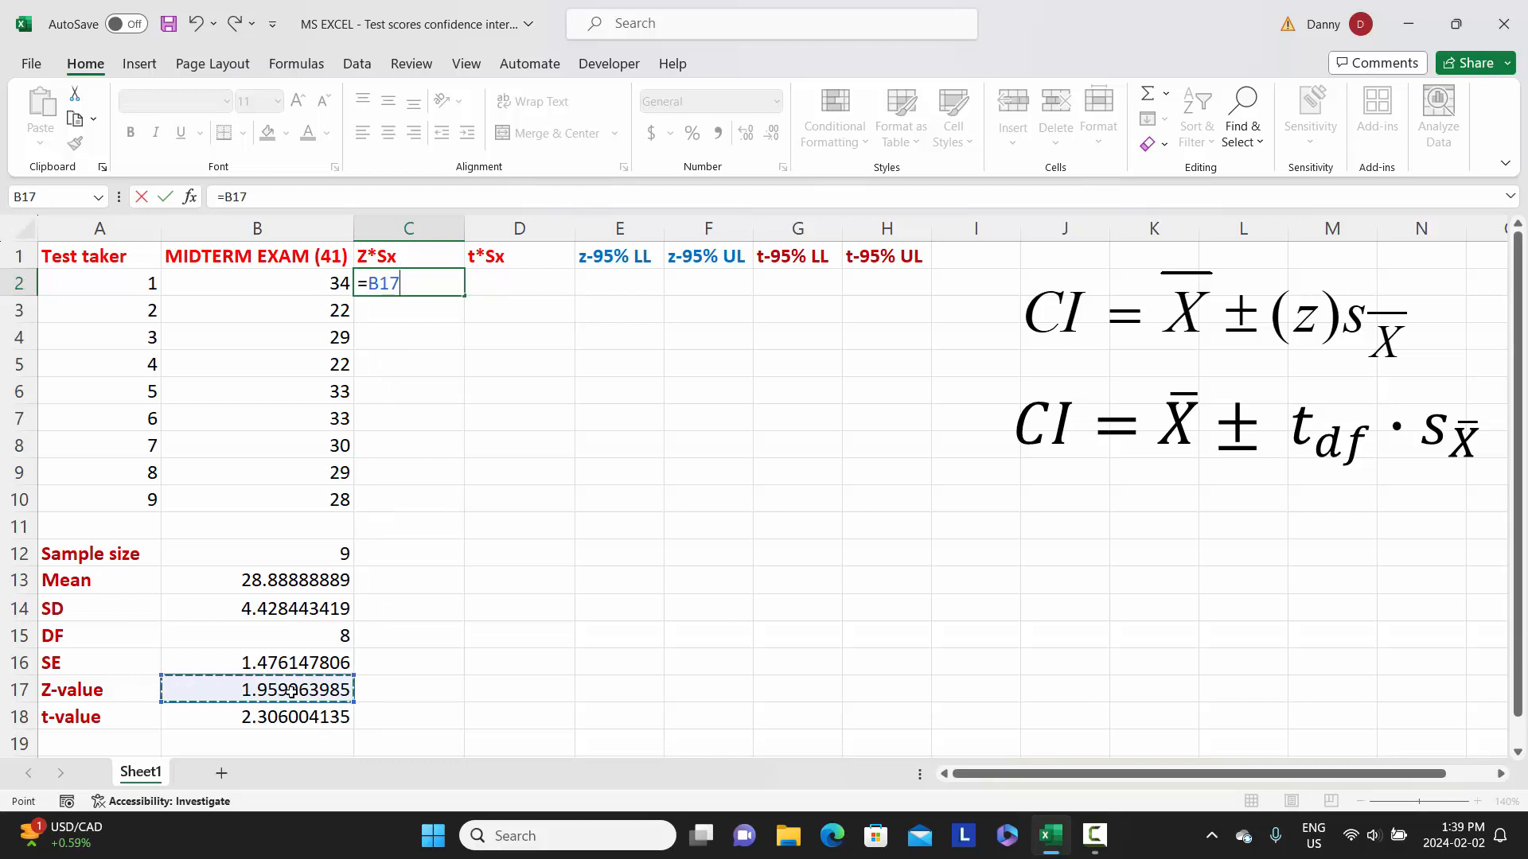
pyautogui.write('*')
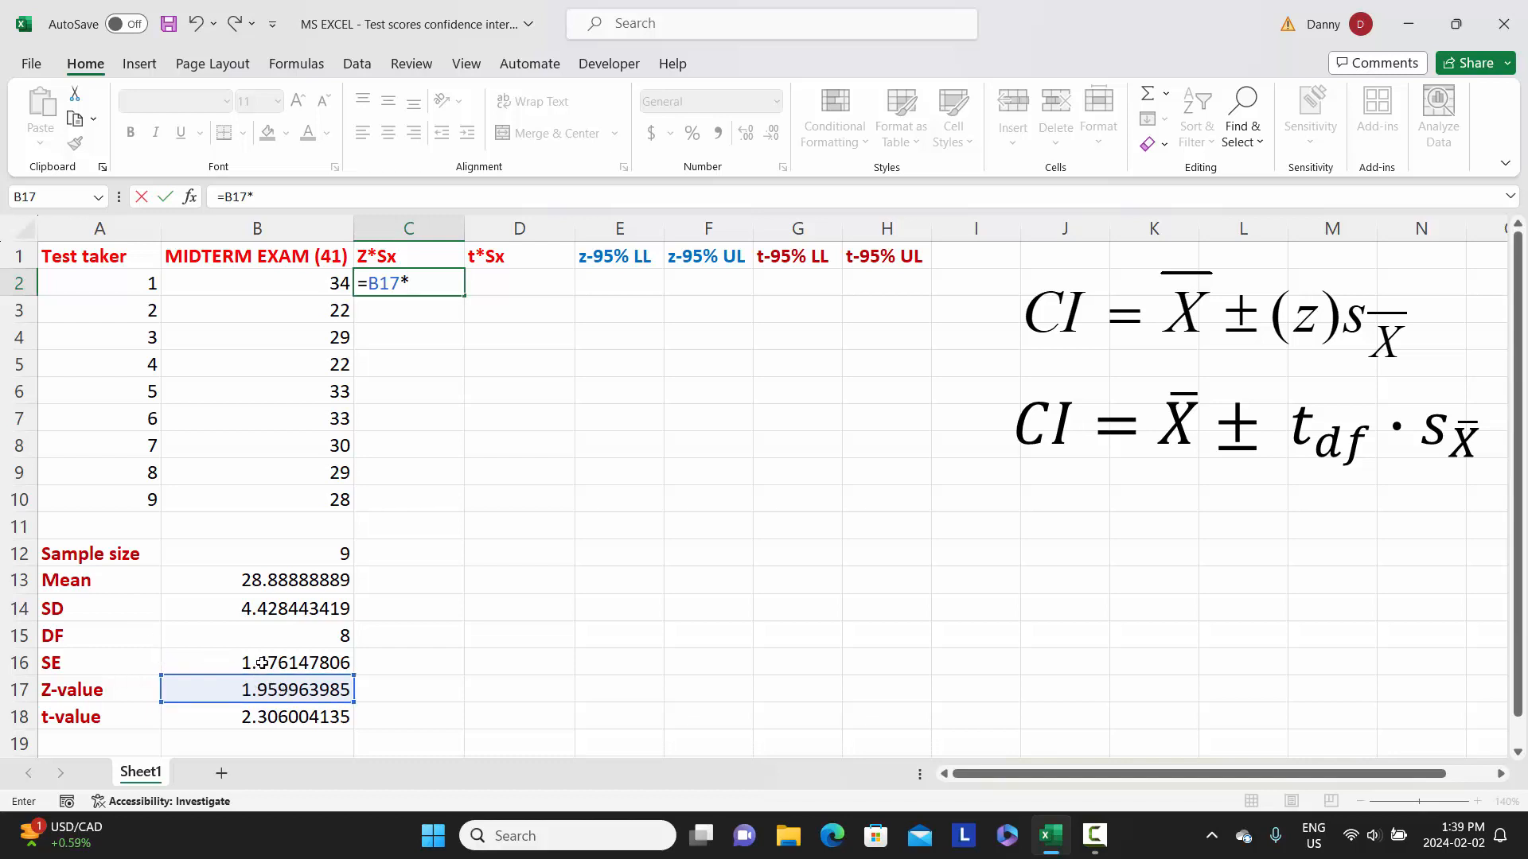
pyautogui.click(312, 664)
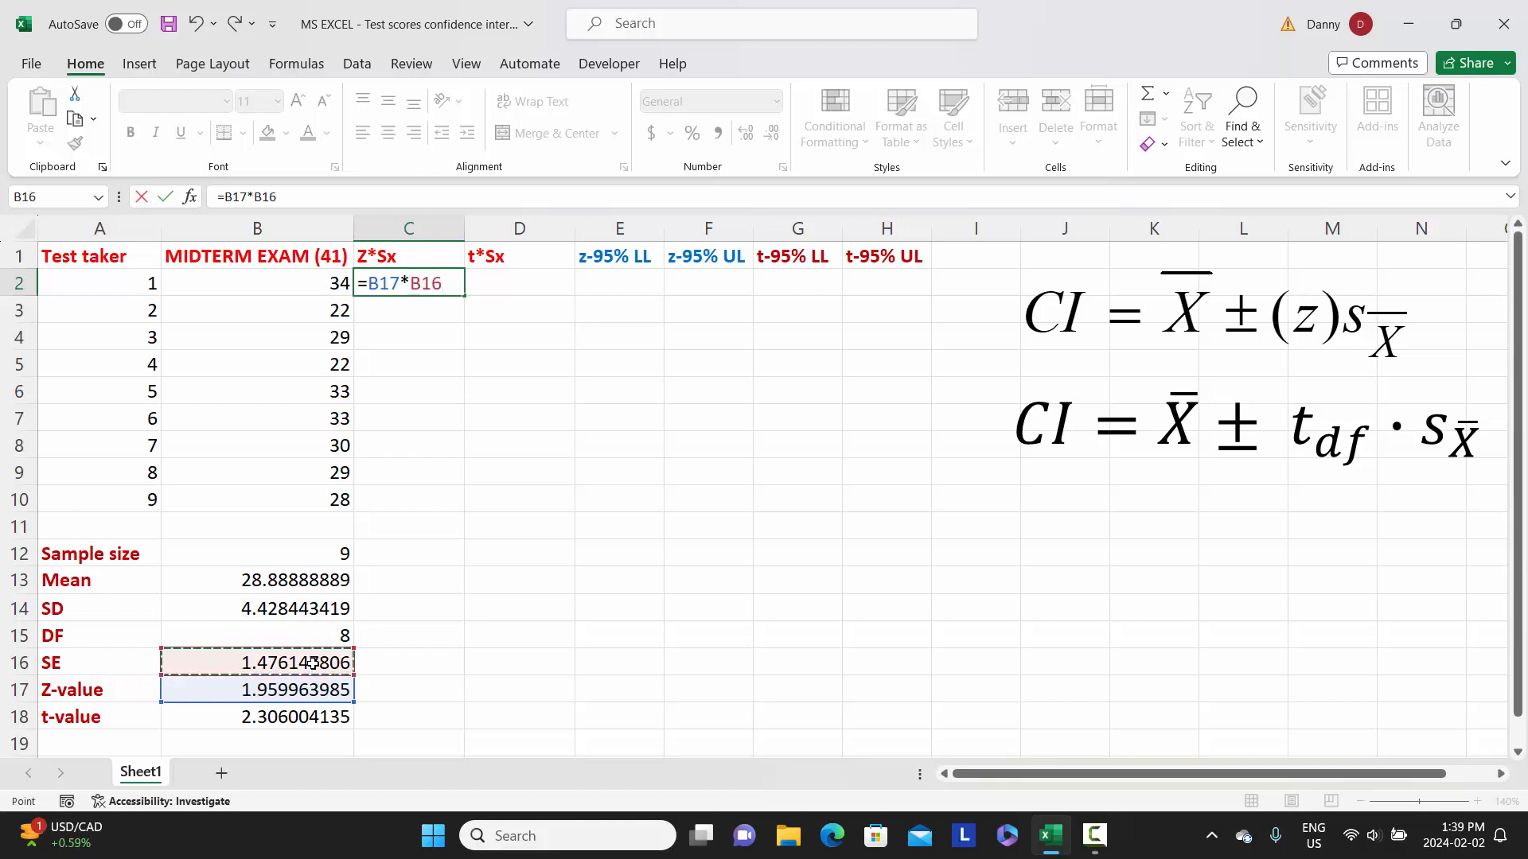
pyautogui.press('Return')
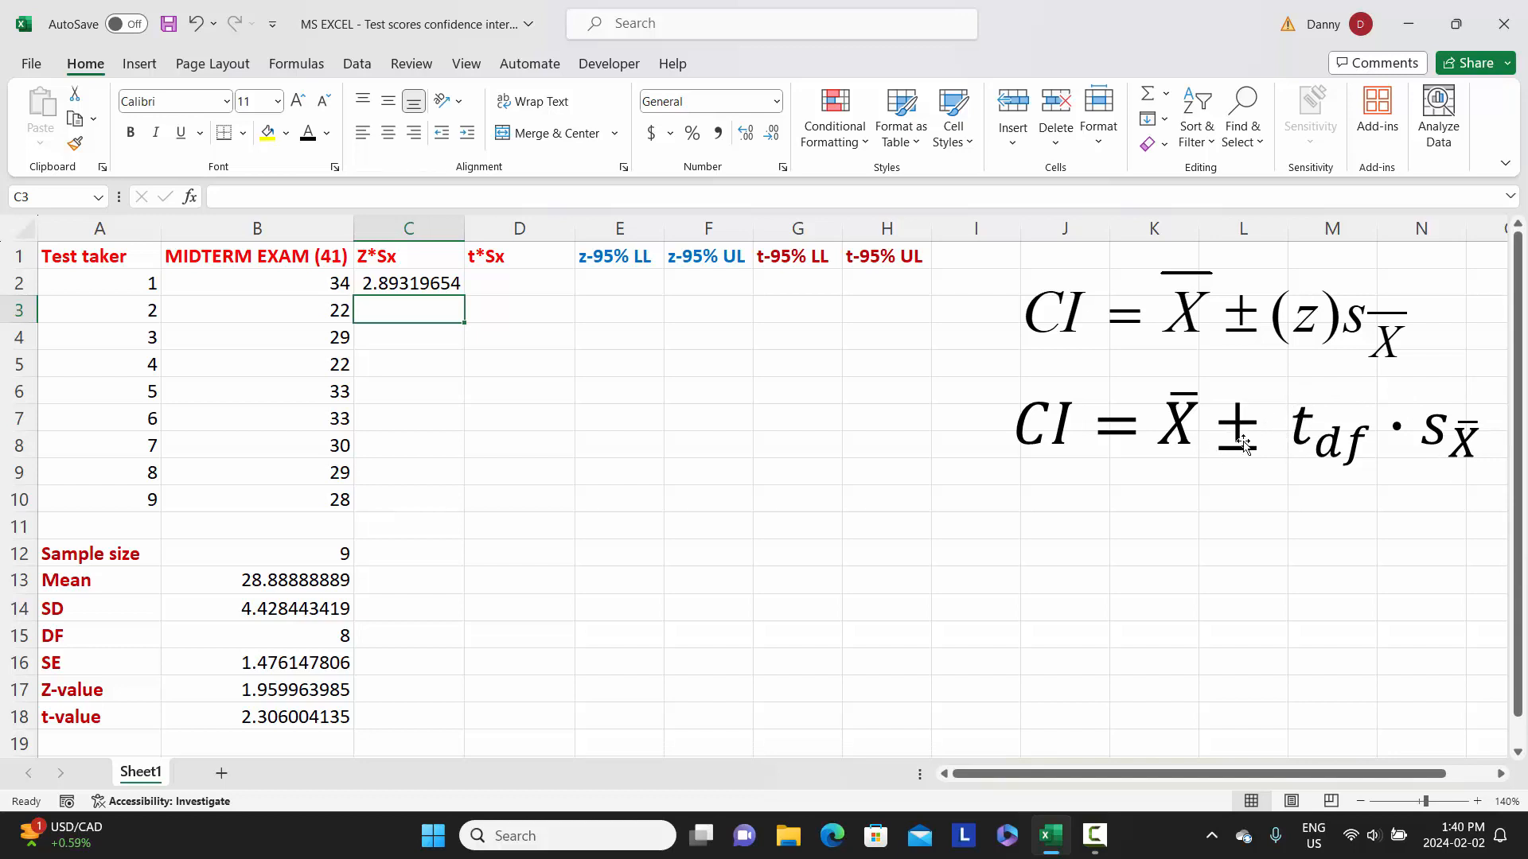
# Calculate t*Sx in D2 by multiplying the t-value by the standard error with the formula =B18*B16.
pyautogui.click(504, 284)
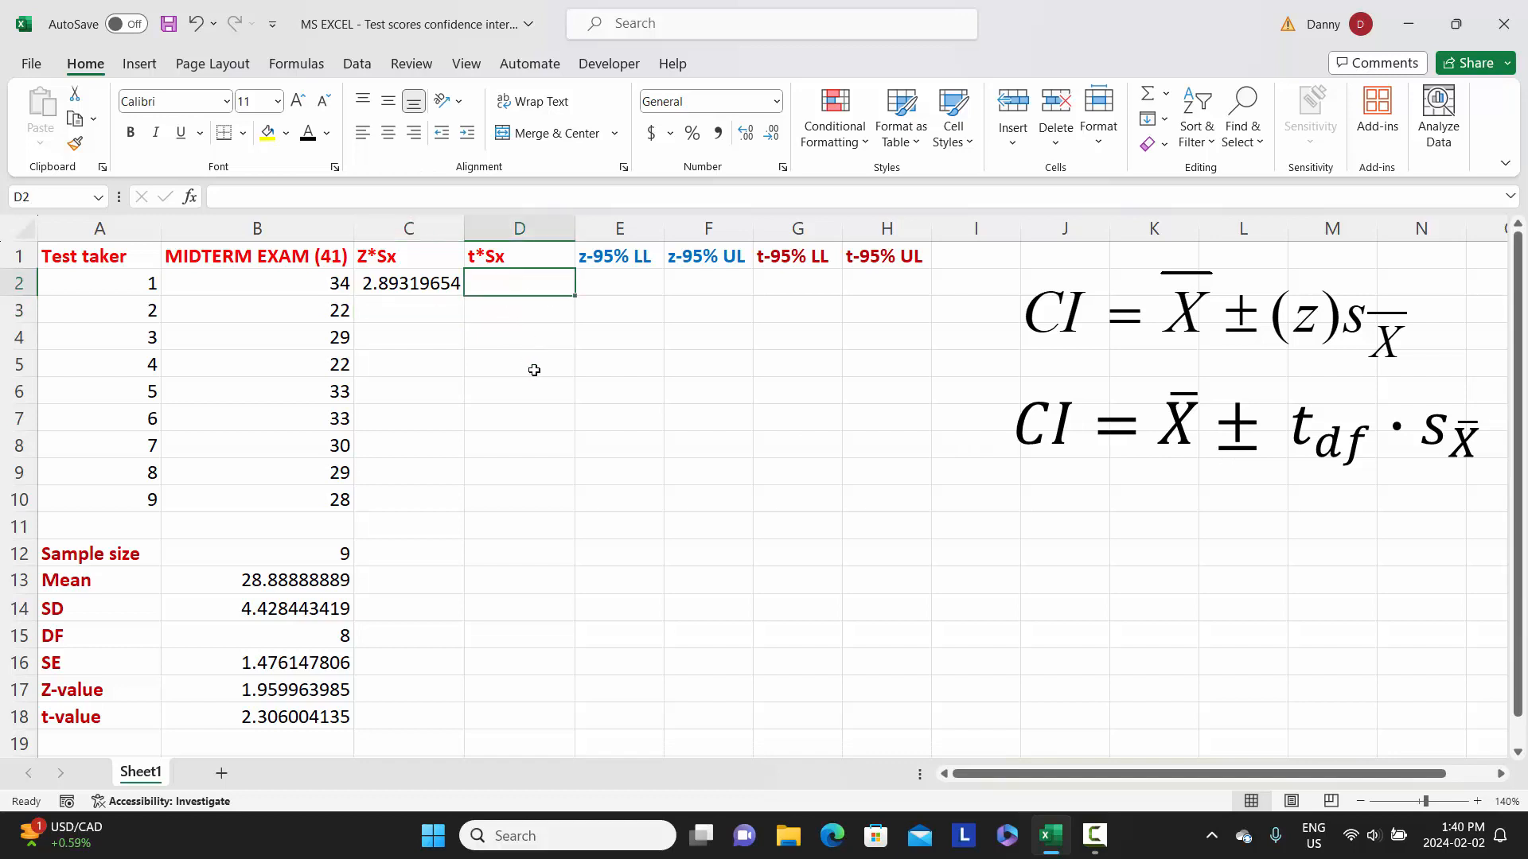
pyautogui.write('=')
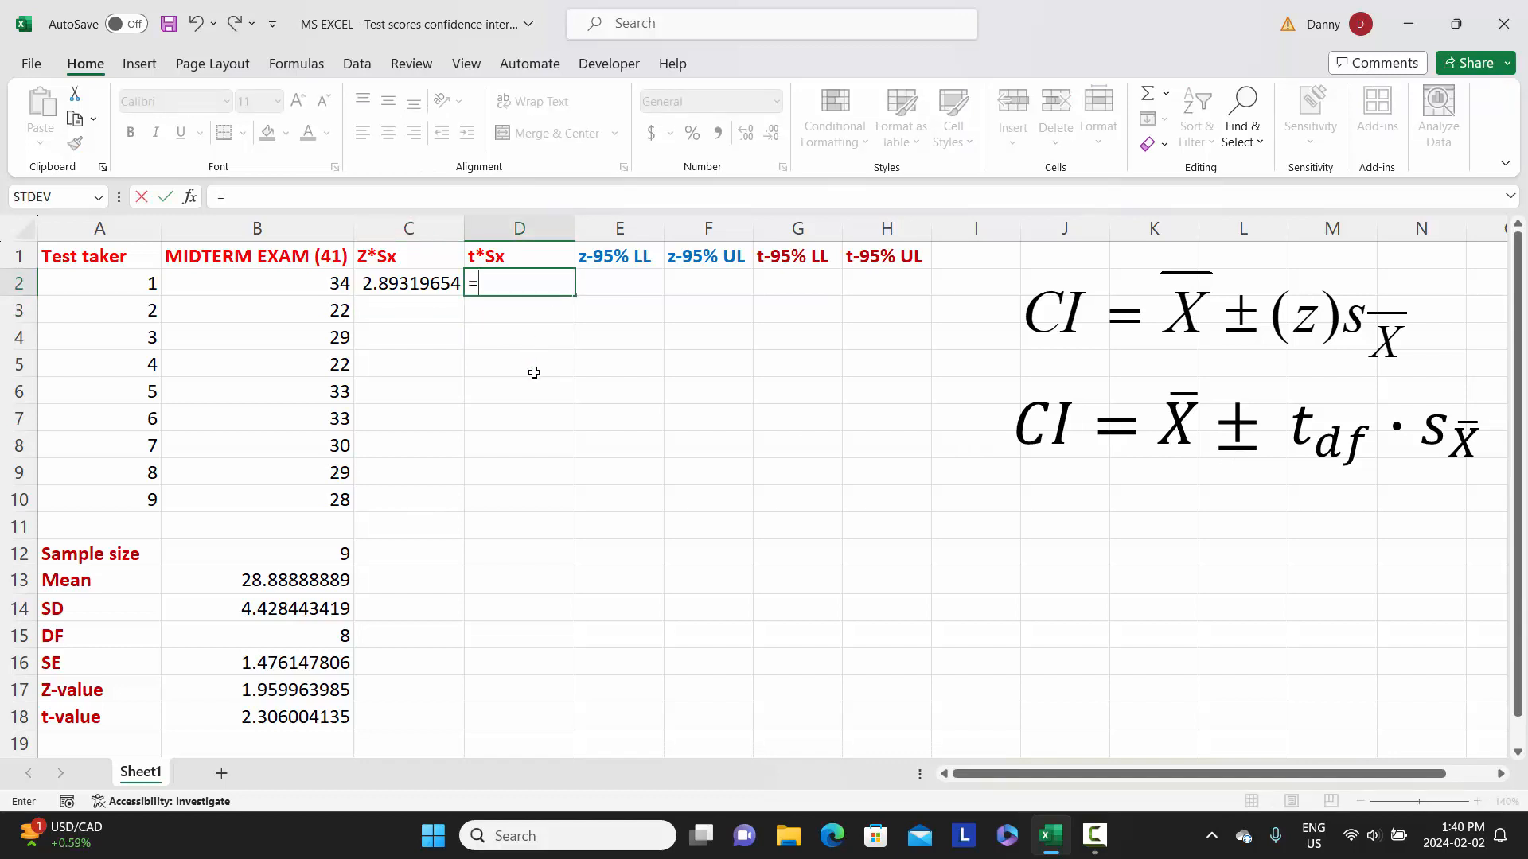
pyautogui.click(301, 719)
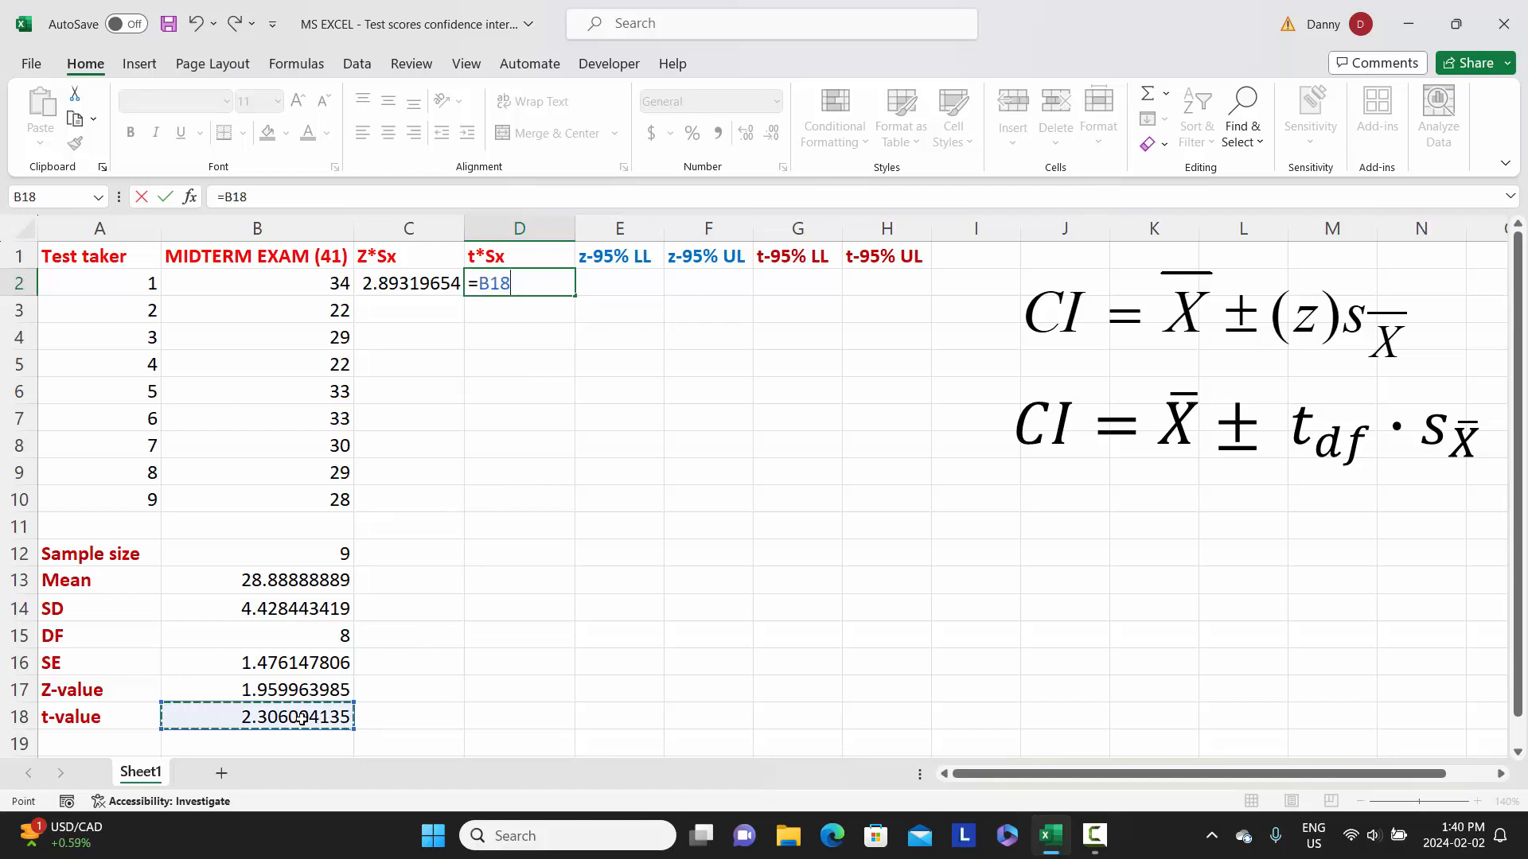
pyautogui.write('*')
pyautogui.click(304, 664)
pyautogui.press('Return')
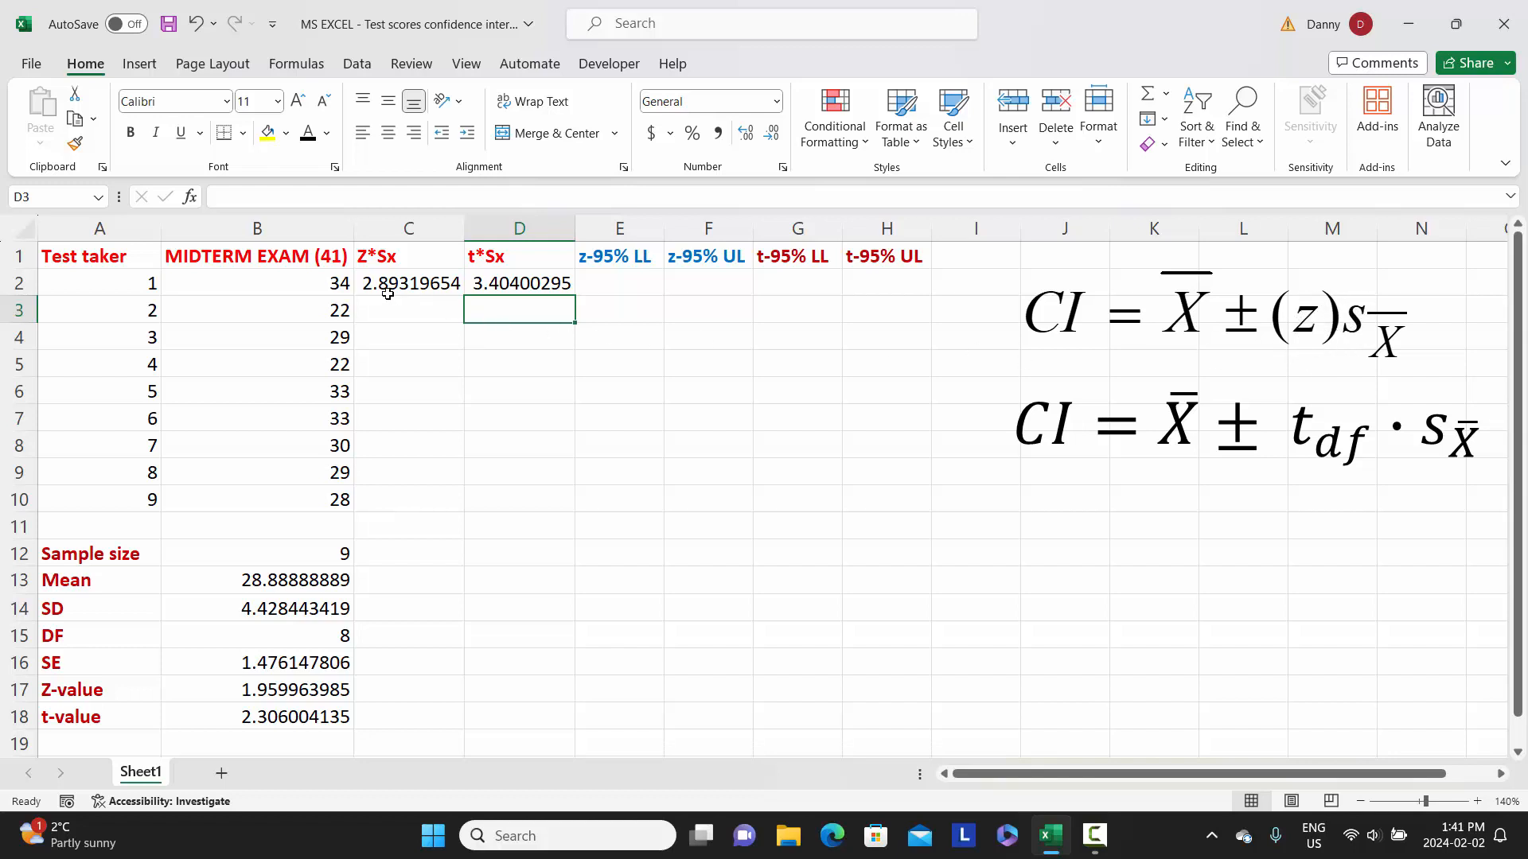
# Compute the z-based 95% lower limit in E2 as the mean minus Z*Sx, using =B13-C2.
pyautogui.click(626, 284)
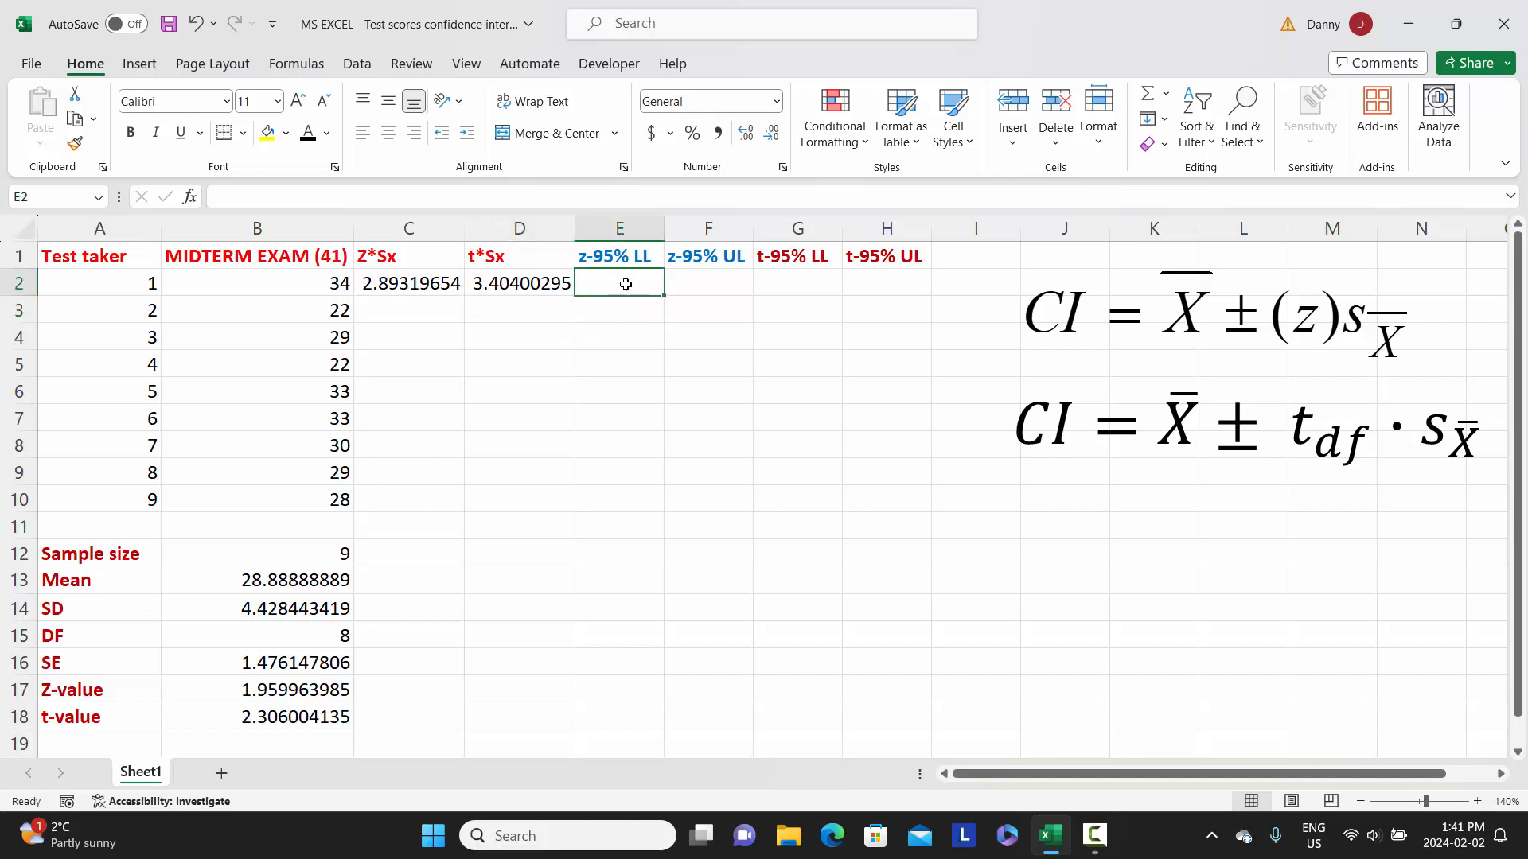
pyautogui.write('=')
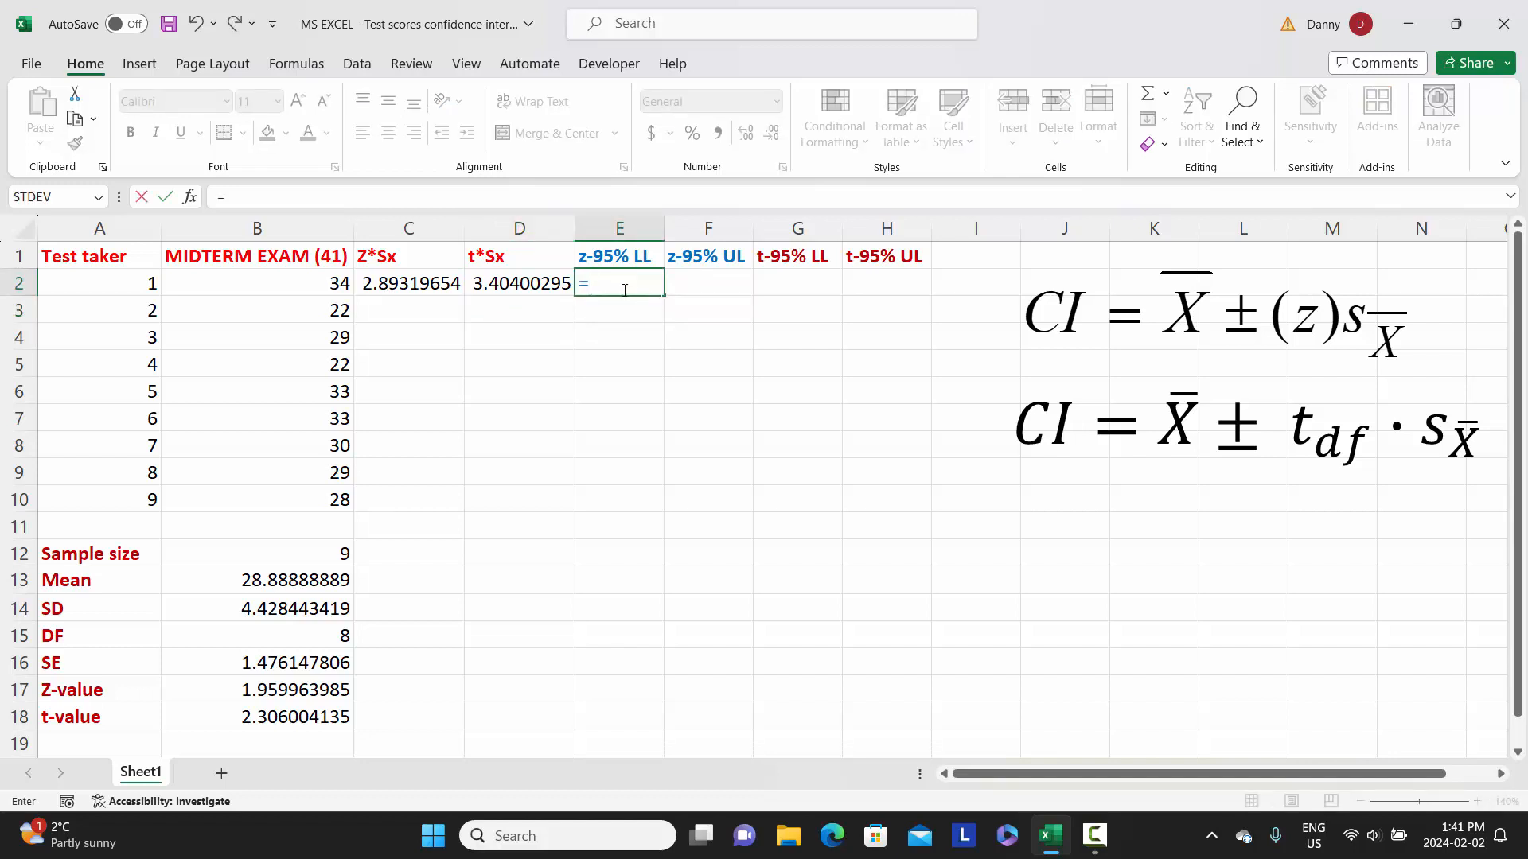
pyautogui.click(315, 582)
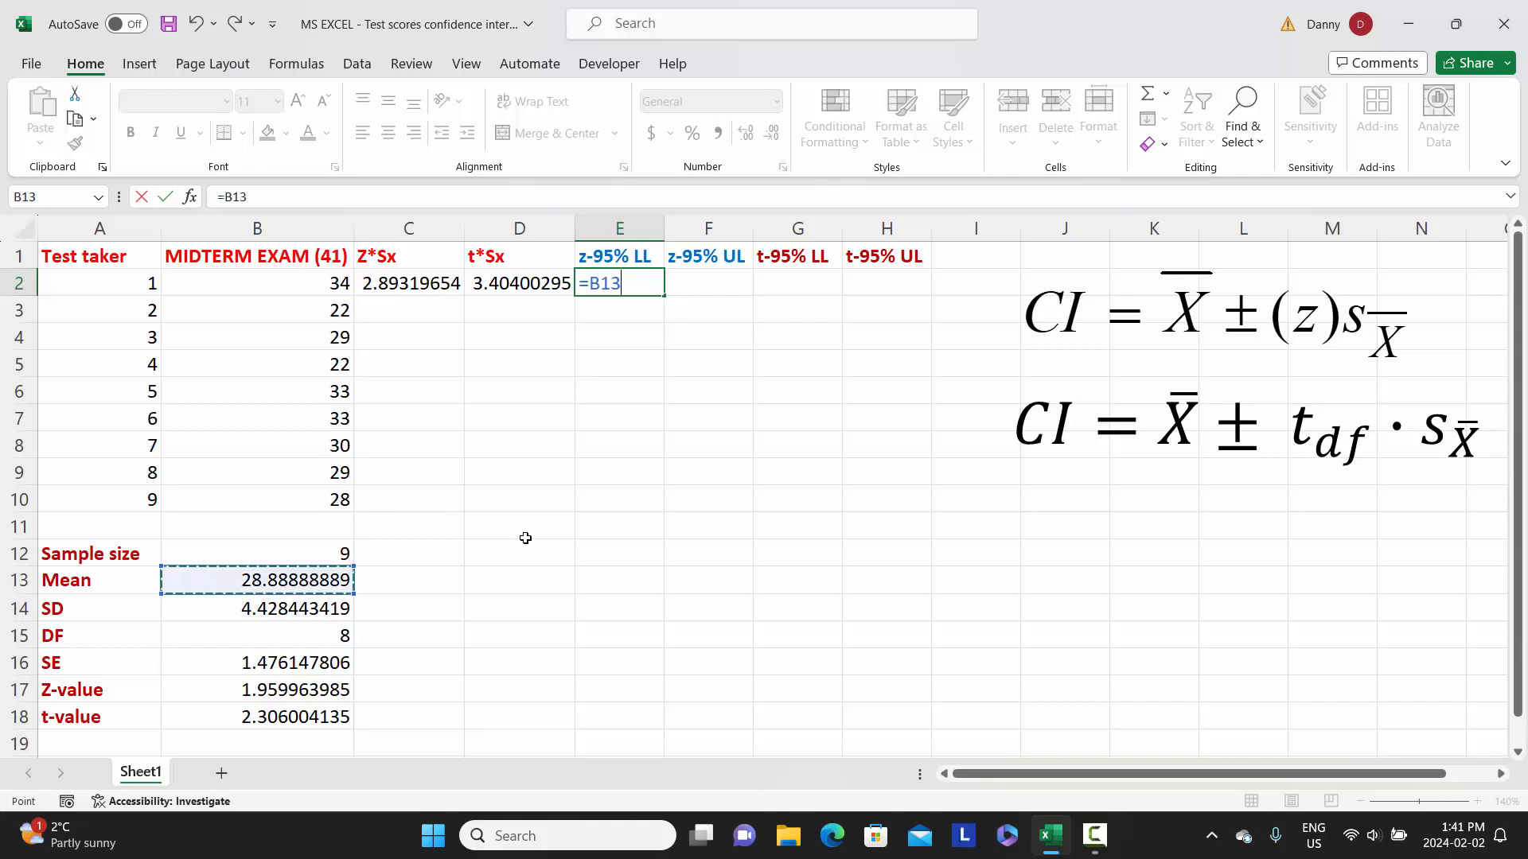
pyautogui.write('-')
pyautogui.click(412, 288)
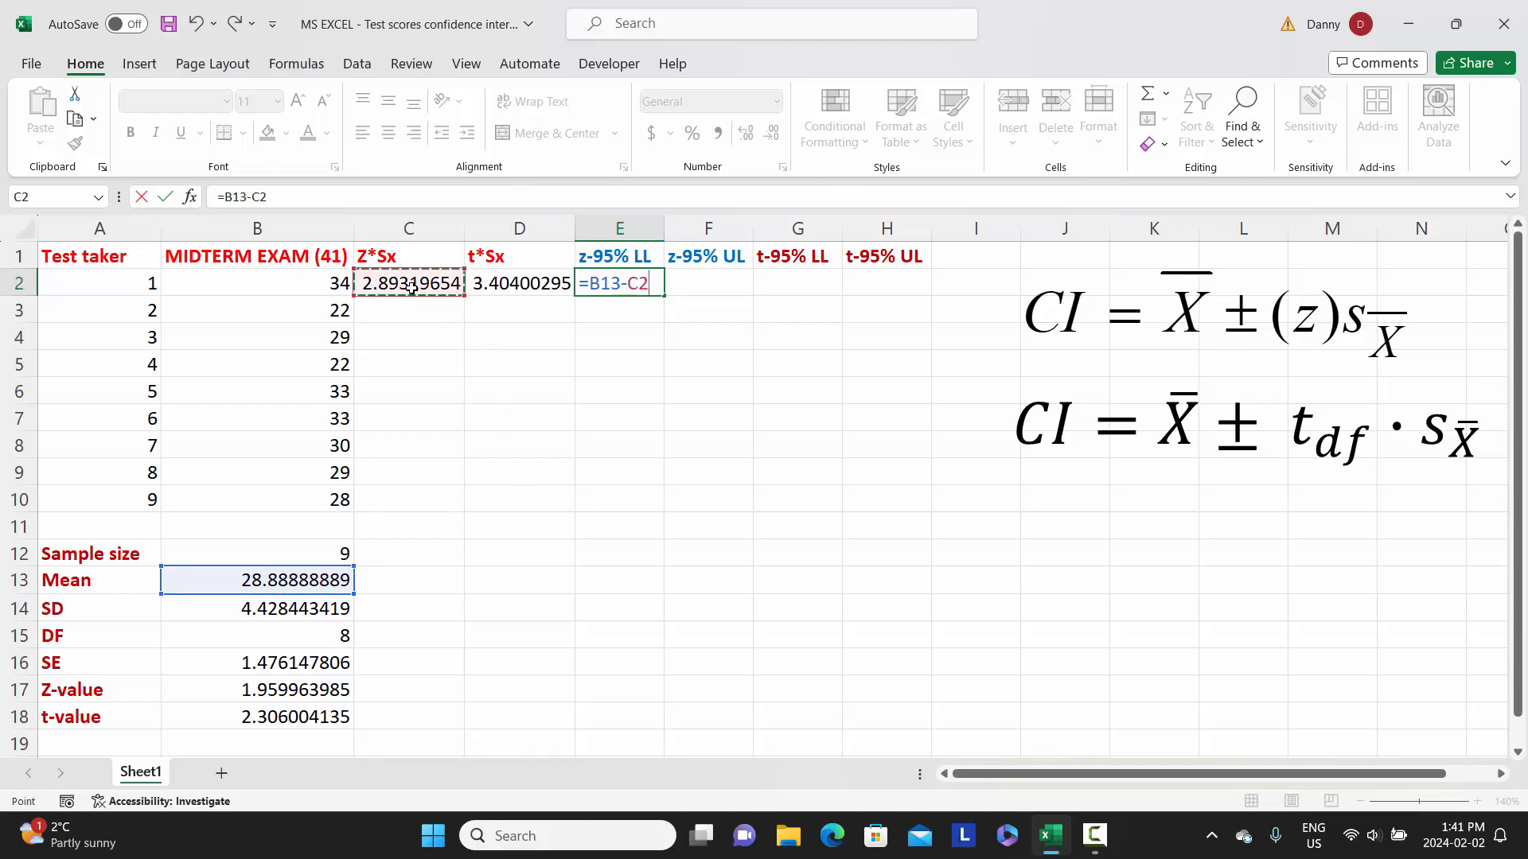
pyautogui.press('Return')
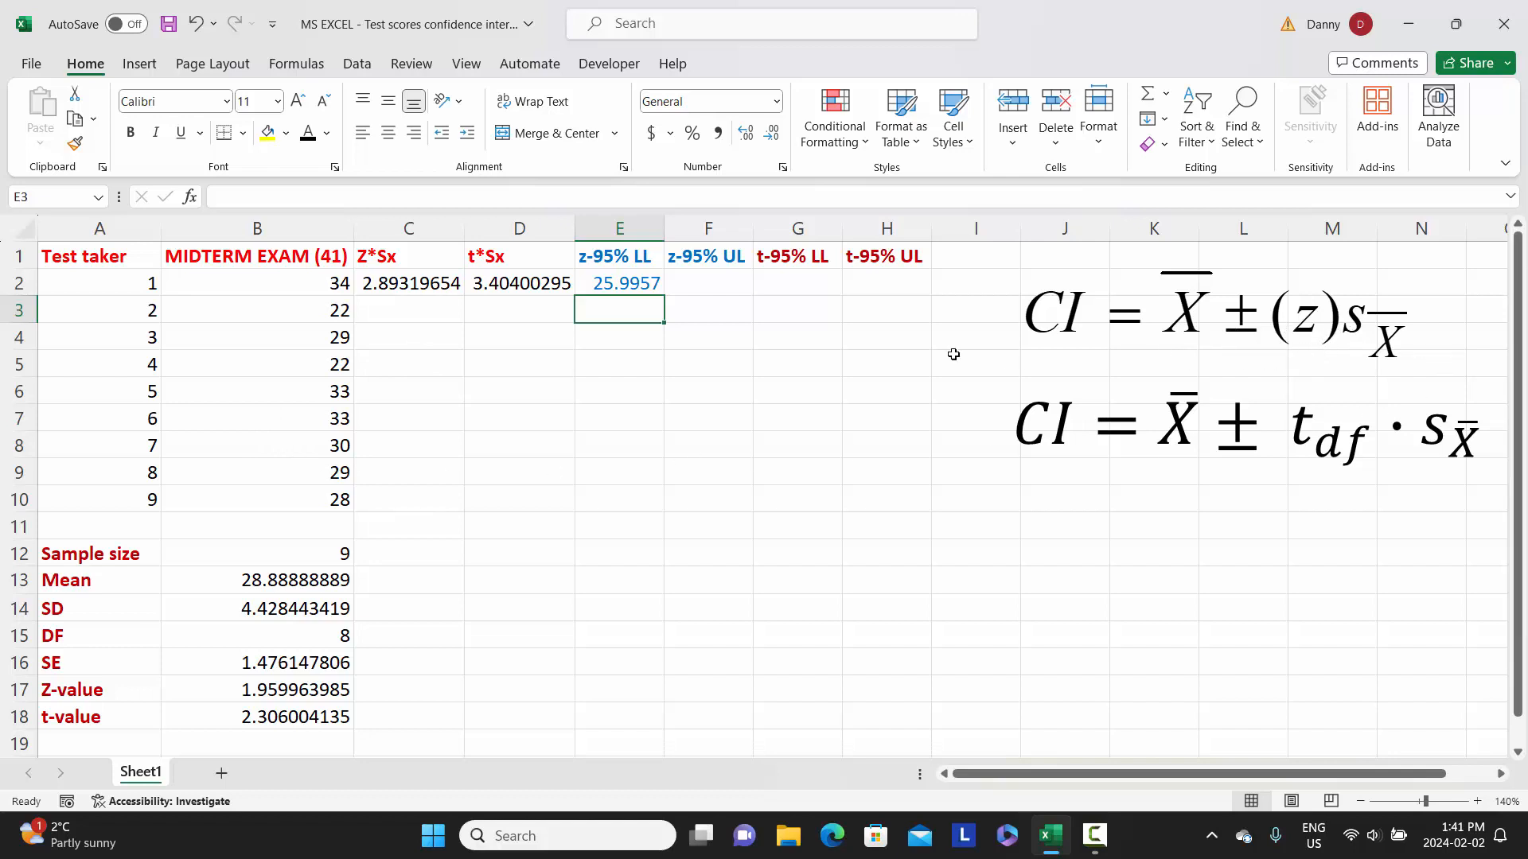
# Compute the z-based 95% upper limit in F2 as the mean plus Z*Sx, using =B13+C2.
pyautogui.click(707, 284)
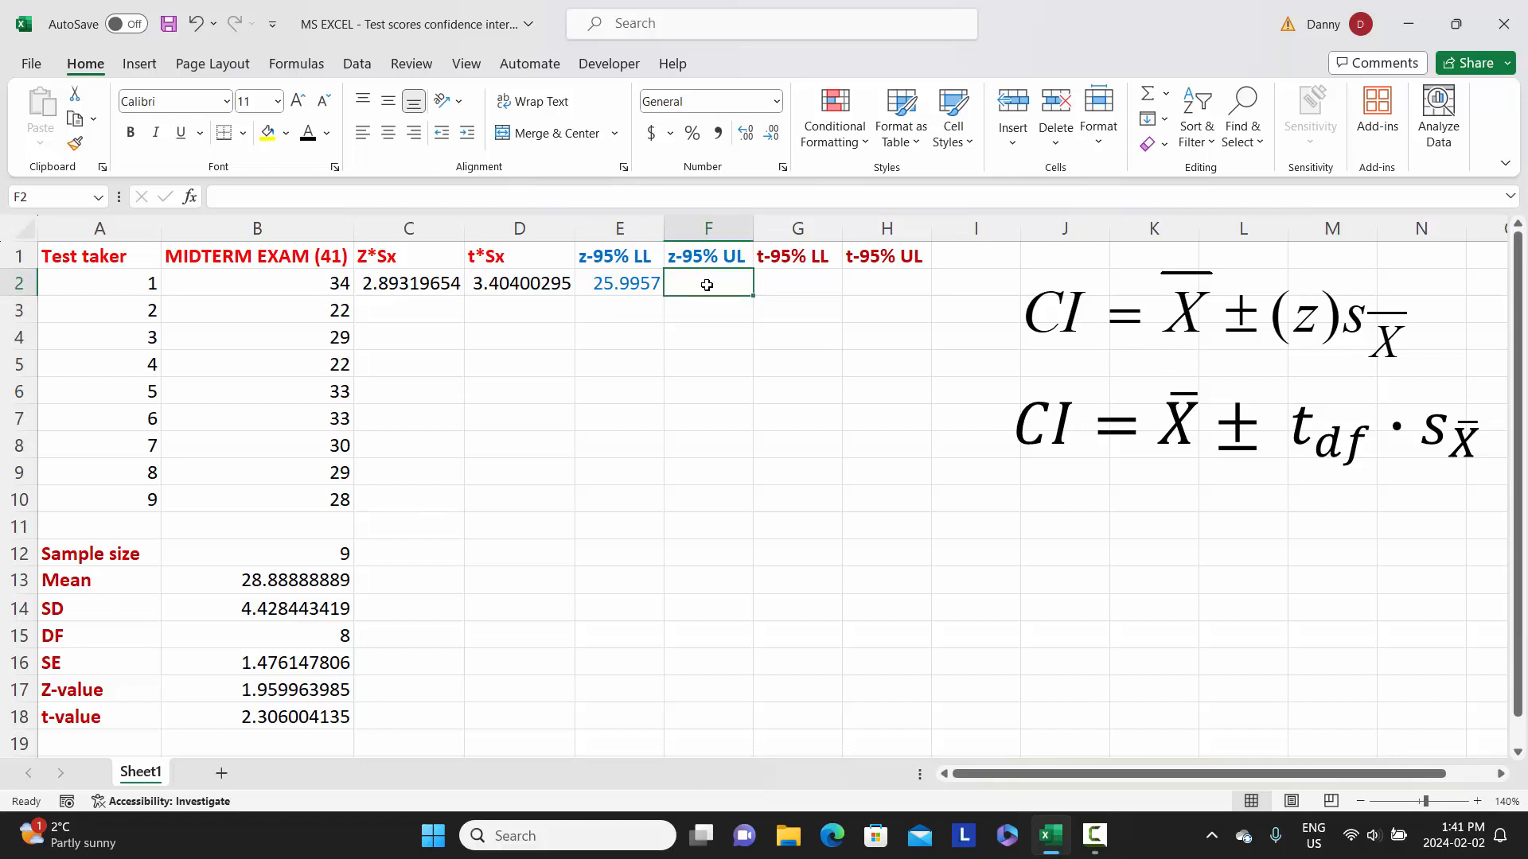
pyautogui.write('=')
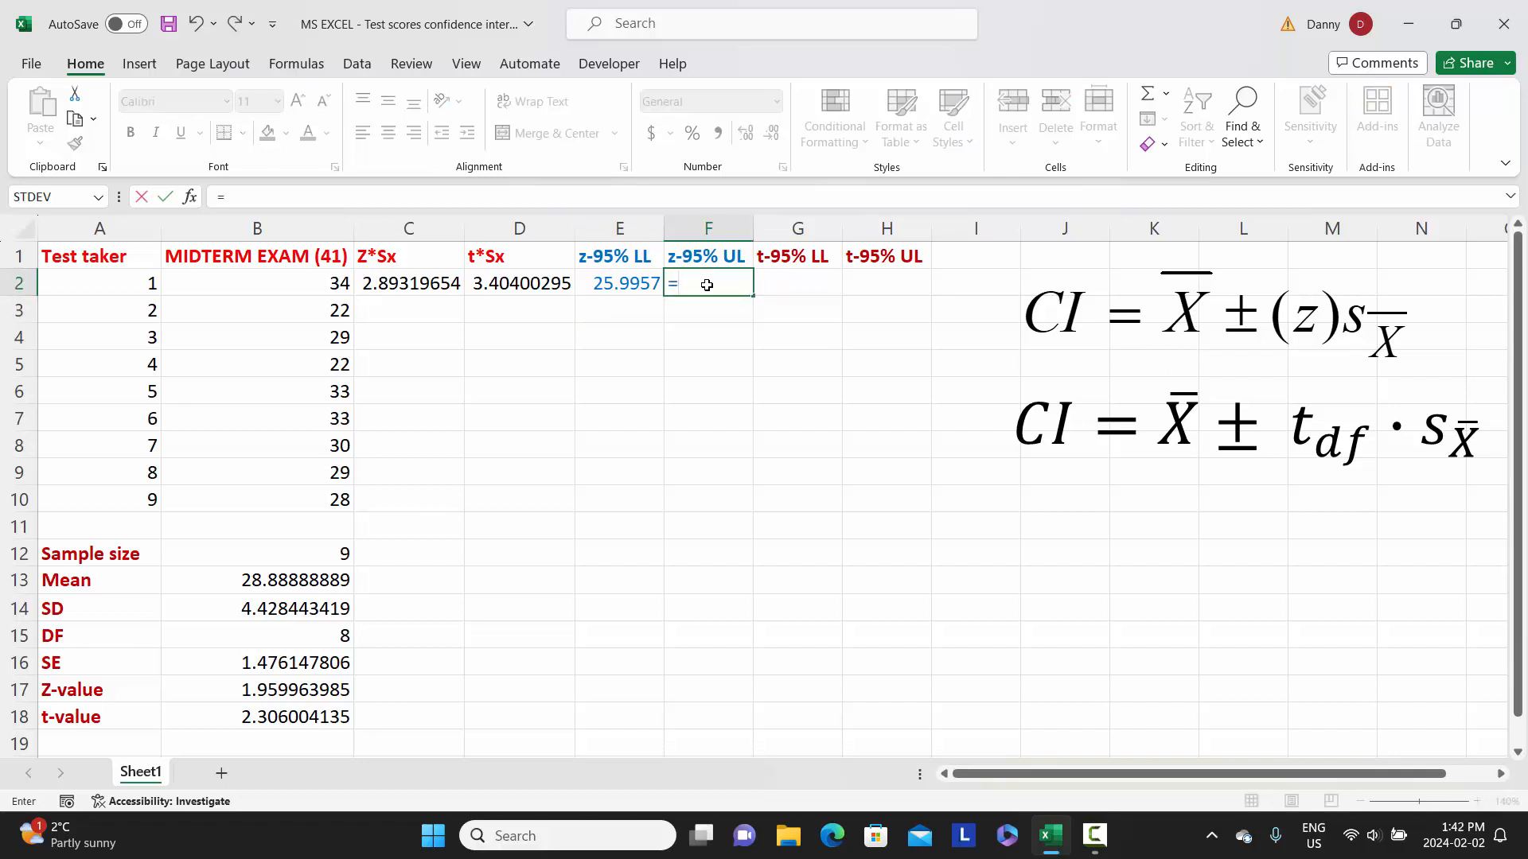
pyautogui.click(326, 578)
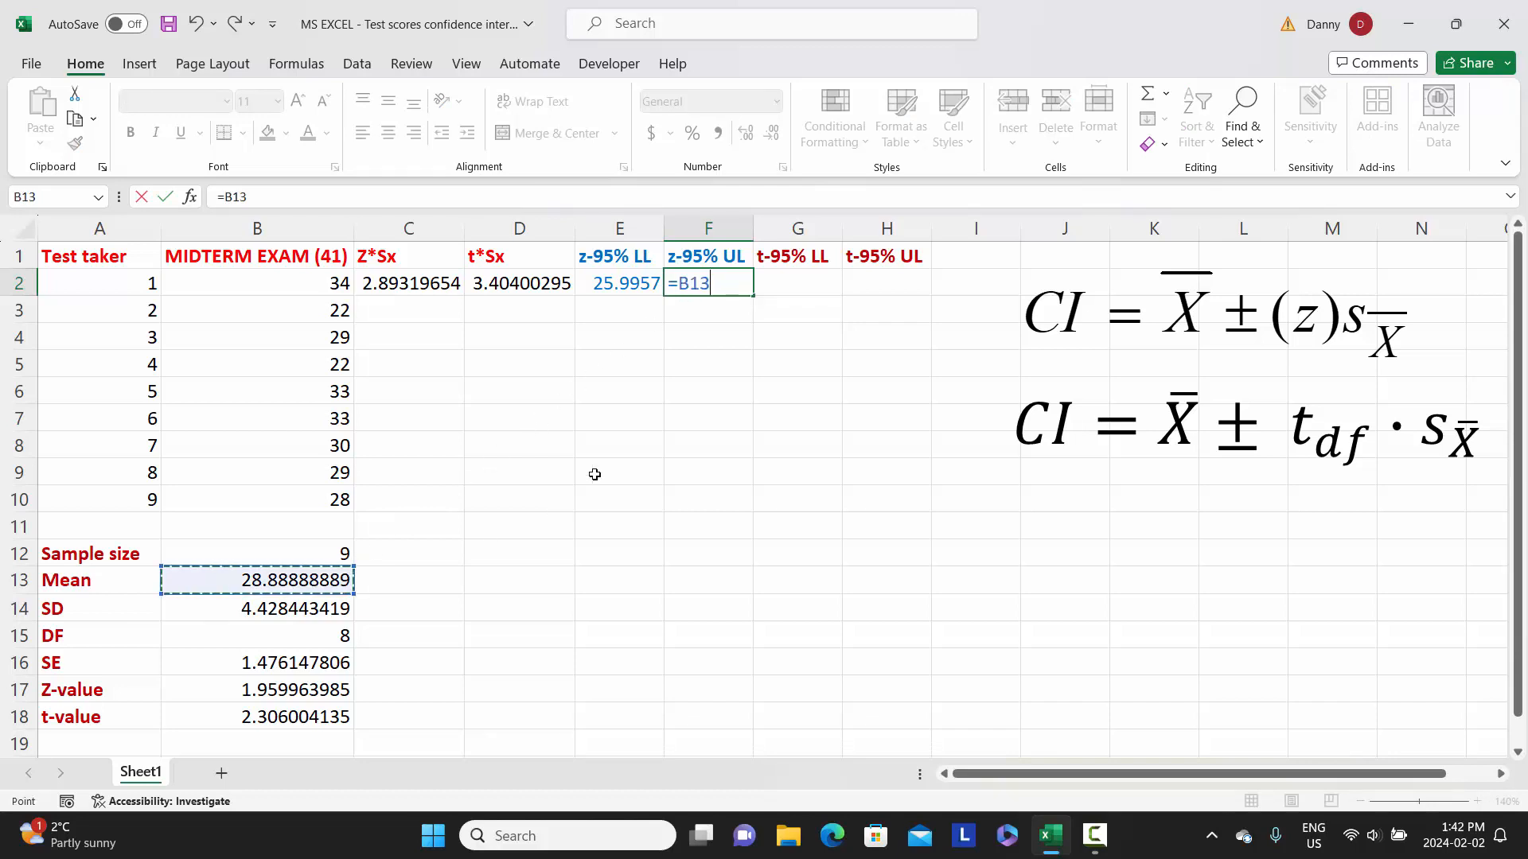
pyautogui.write('+')
pyautogui.click(408, 288)
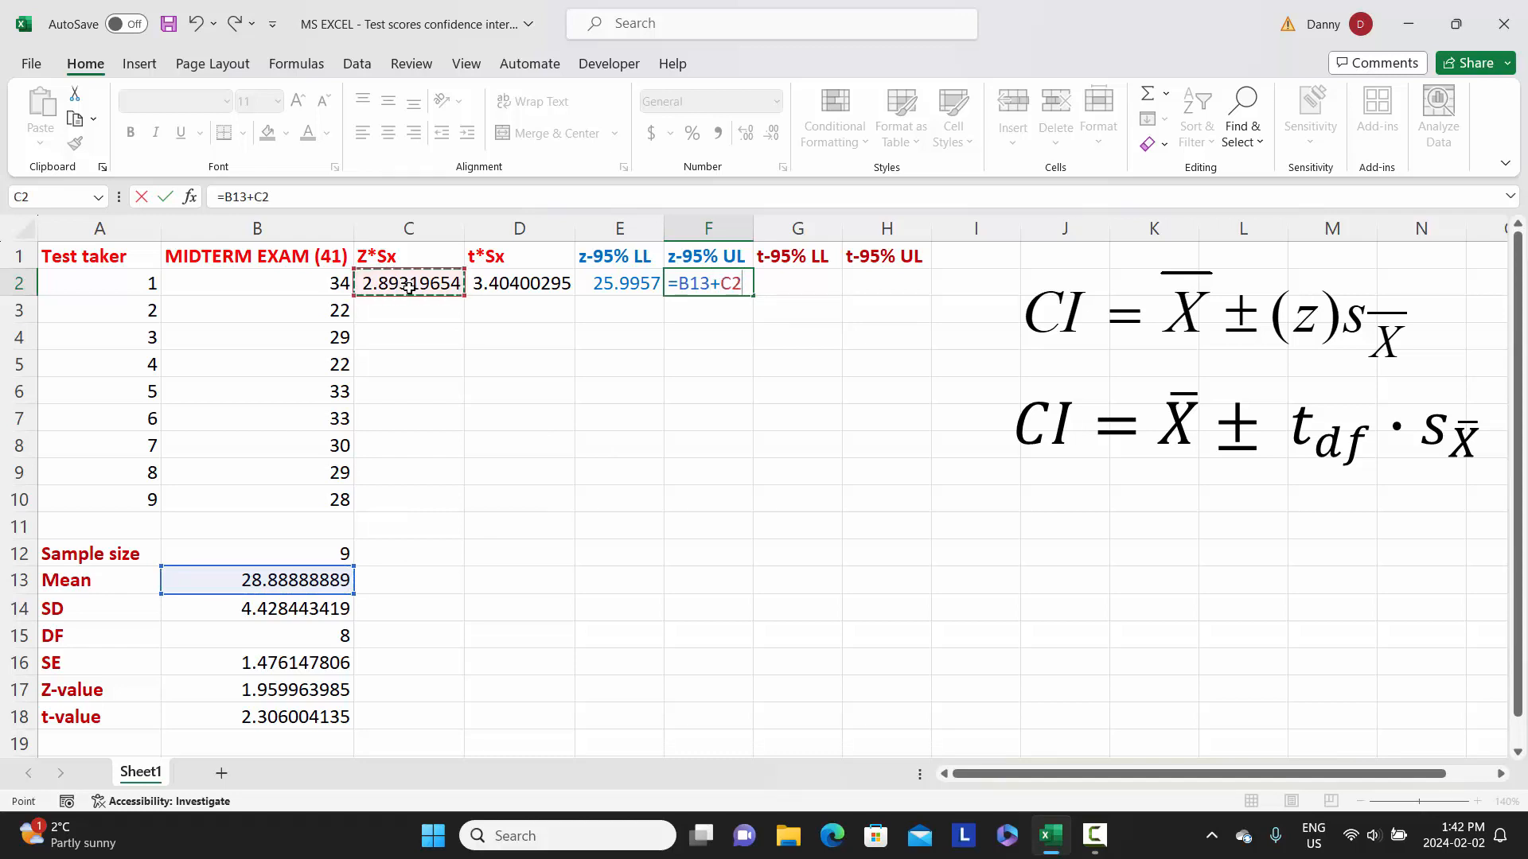
pyautogui.press('Return')
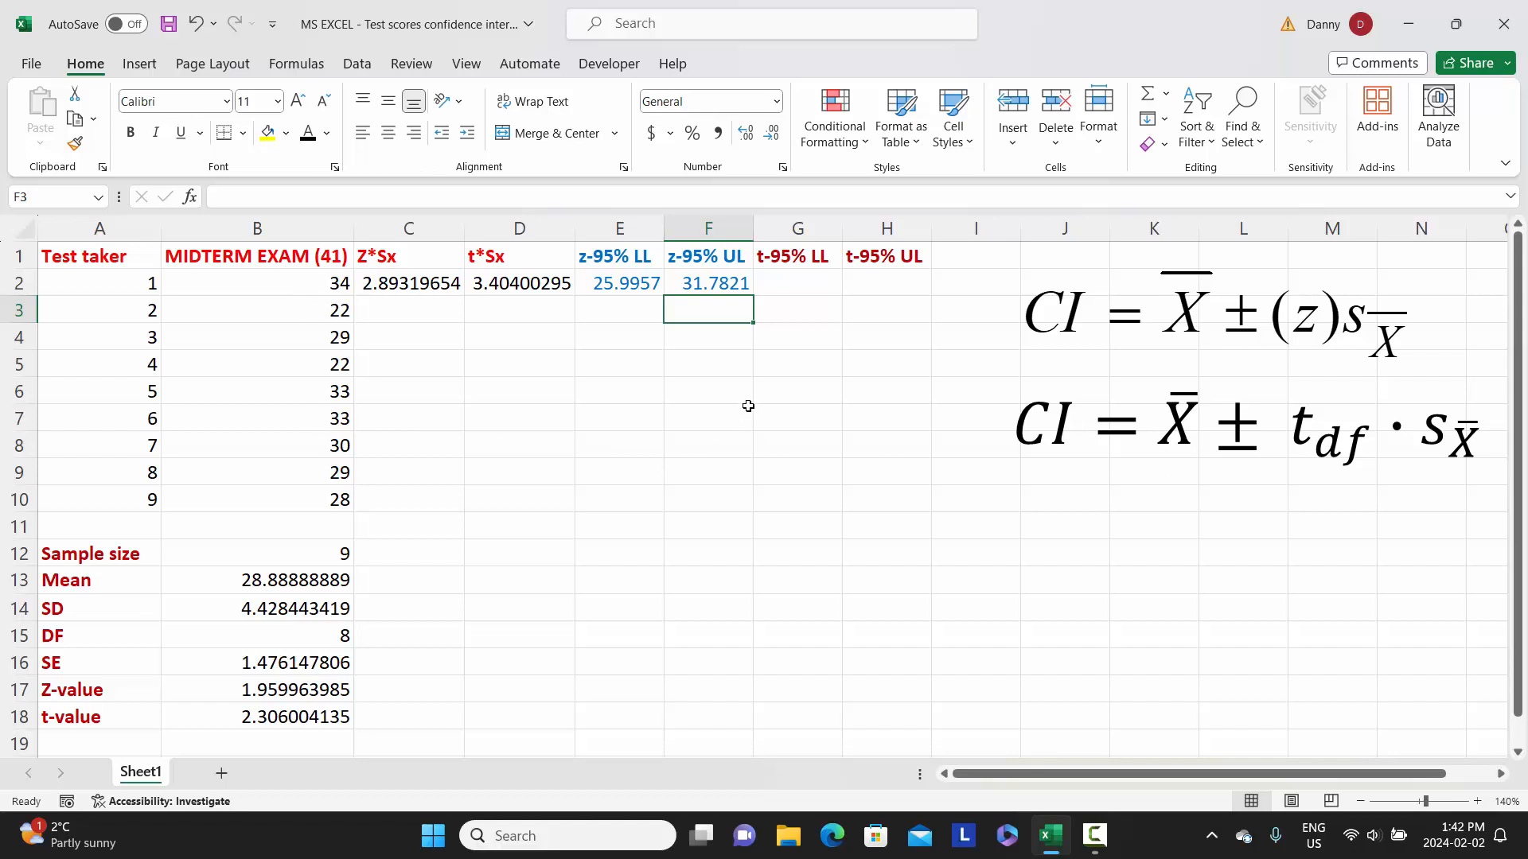
# Compute the t-based 95% lower limit in G2 as the mean minus t*Sx, using =B13-D2.
pyautogui.click(787, 284)
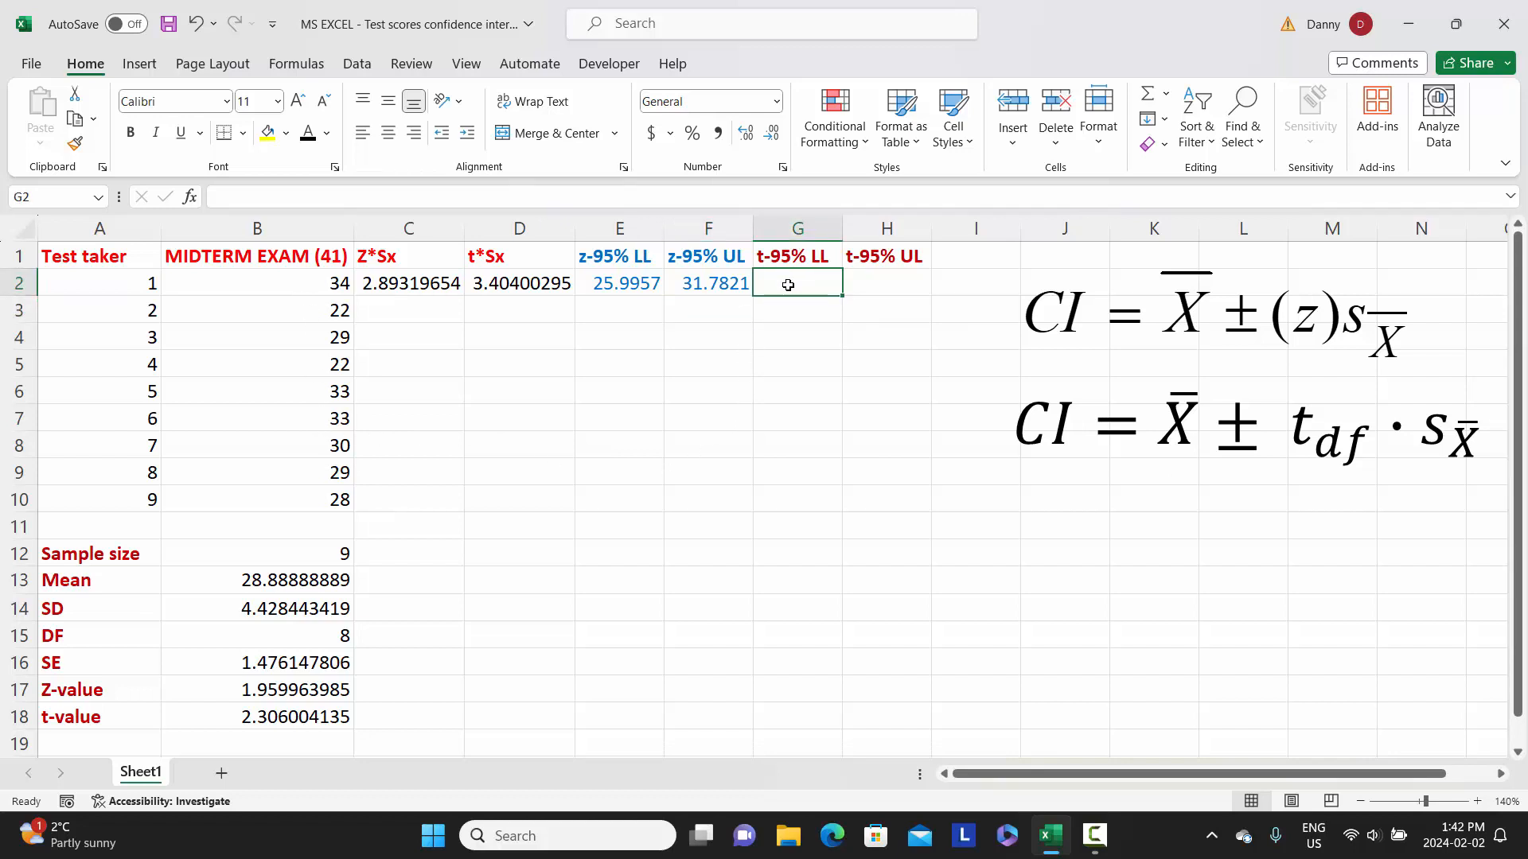
pyautogui.write('=')
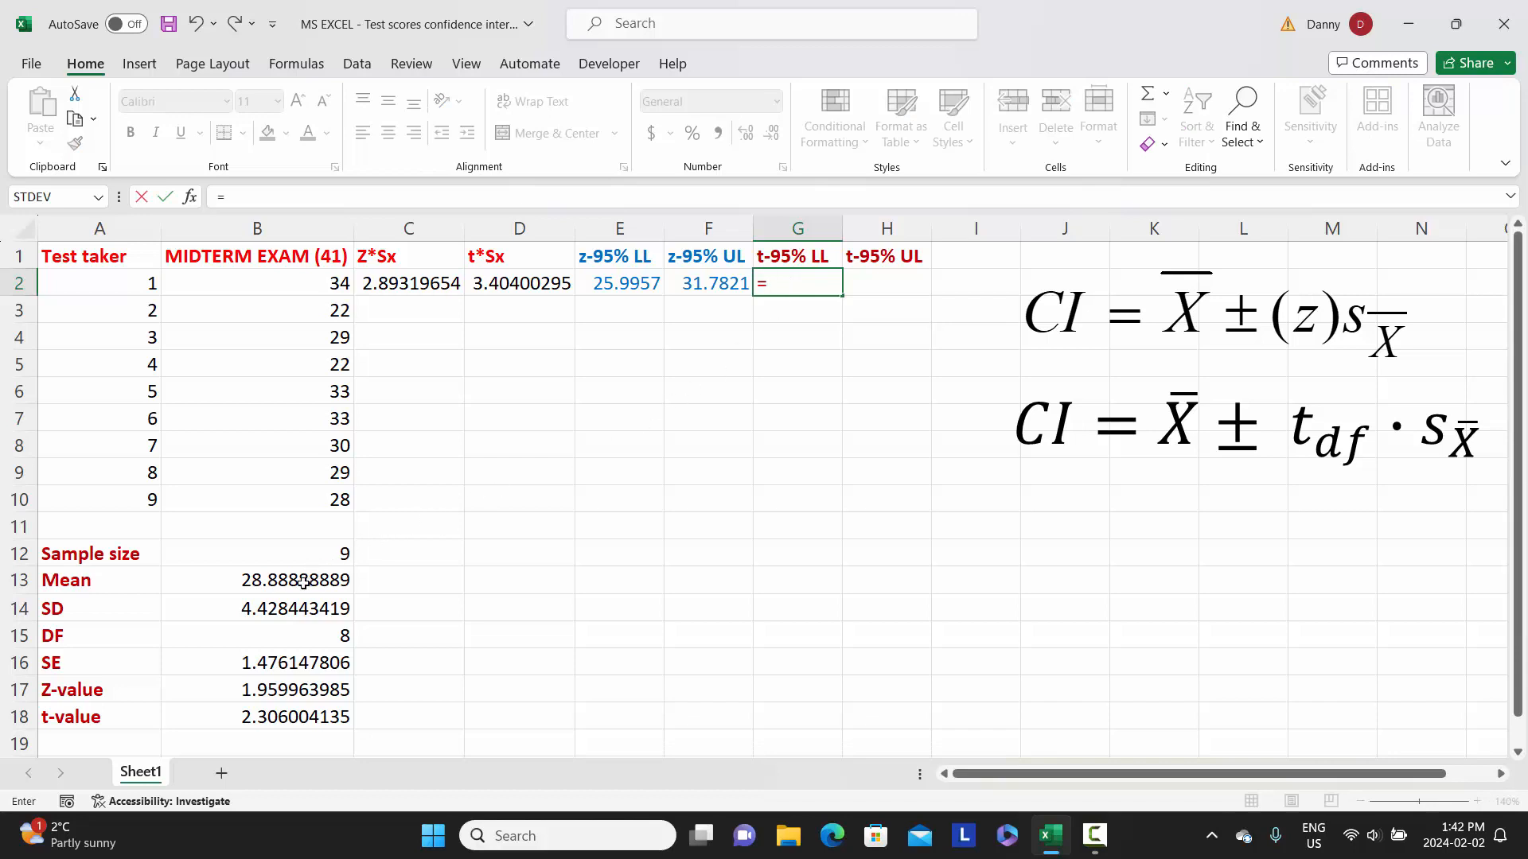
pyautogui.click(303, 583)
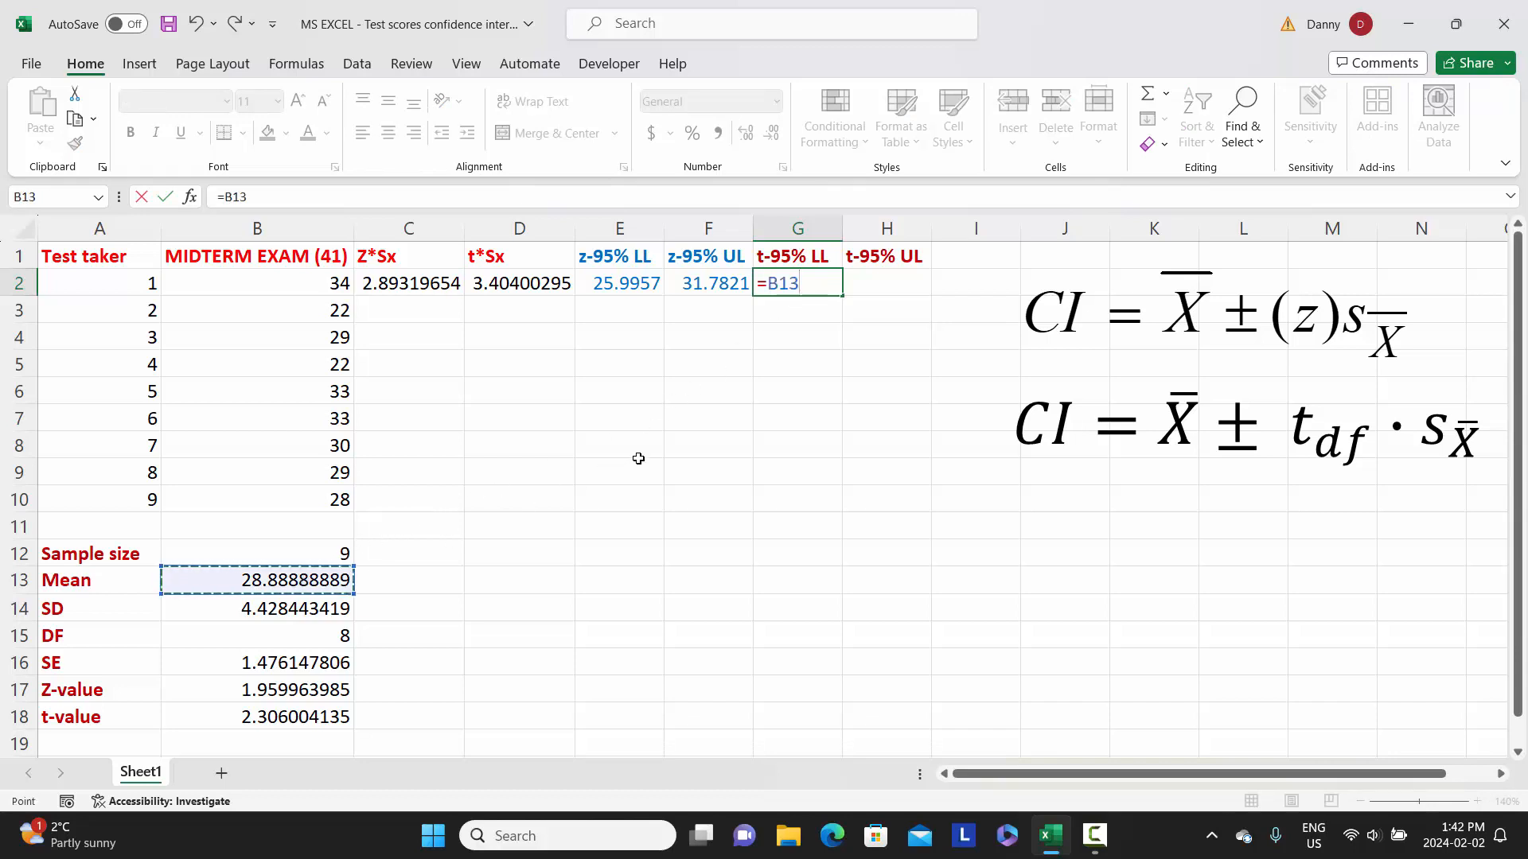
pyautogui.write('-')
pyautogui.click(520, 283)
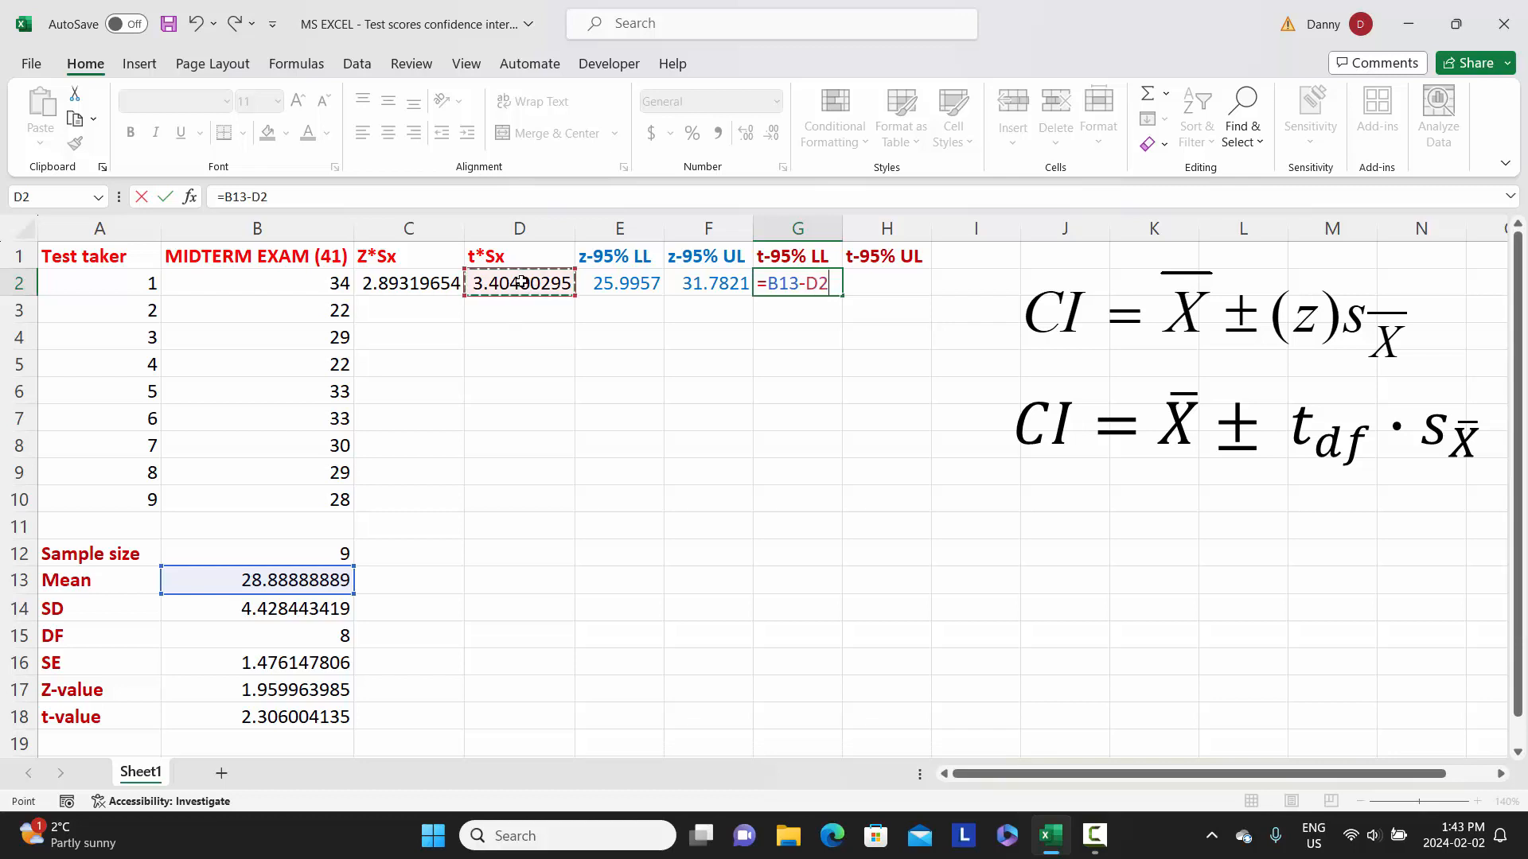
pyautogui.press('Return')
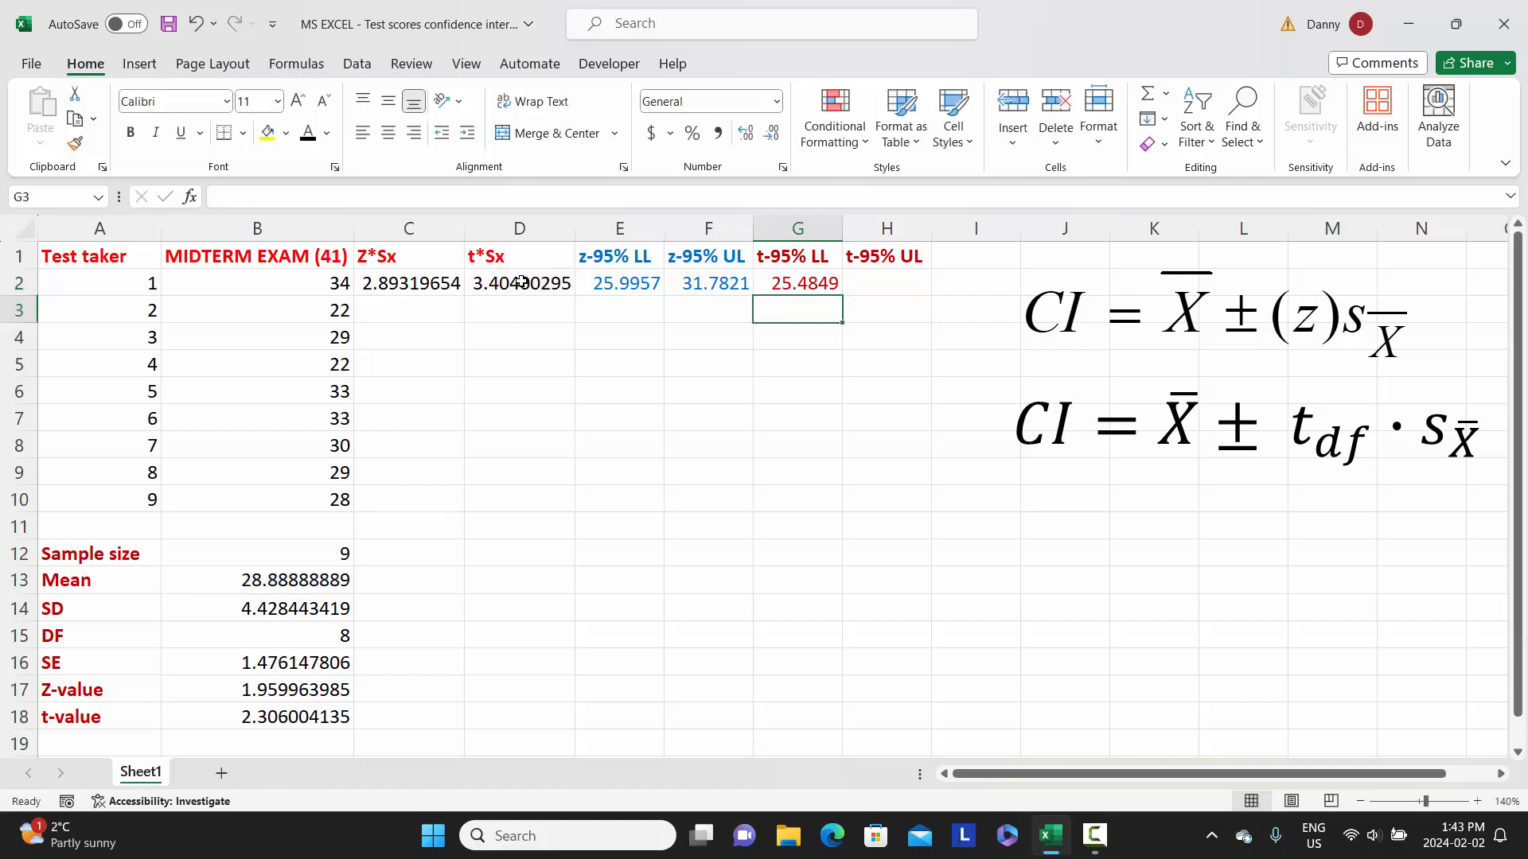
# Compute the t-based 95% upper limit in H2 as the mean plus t*Sx, using =B13+D2.
pyautogui.click(877, 283)
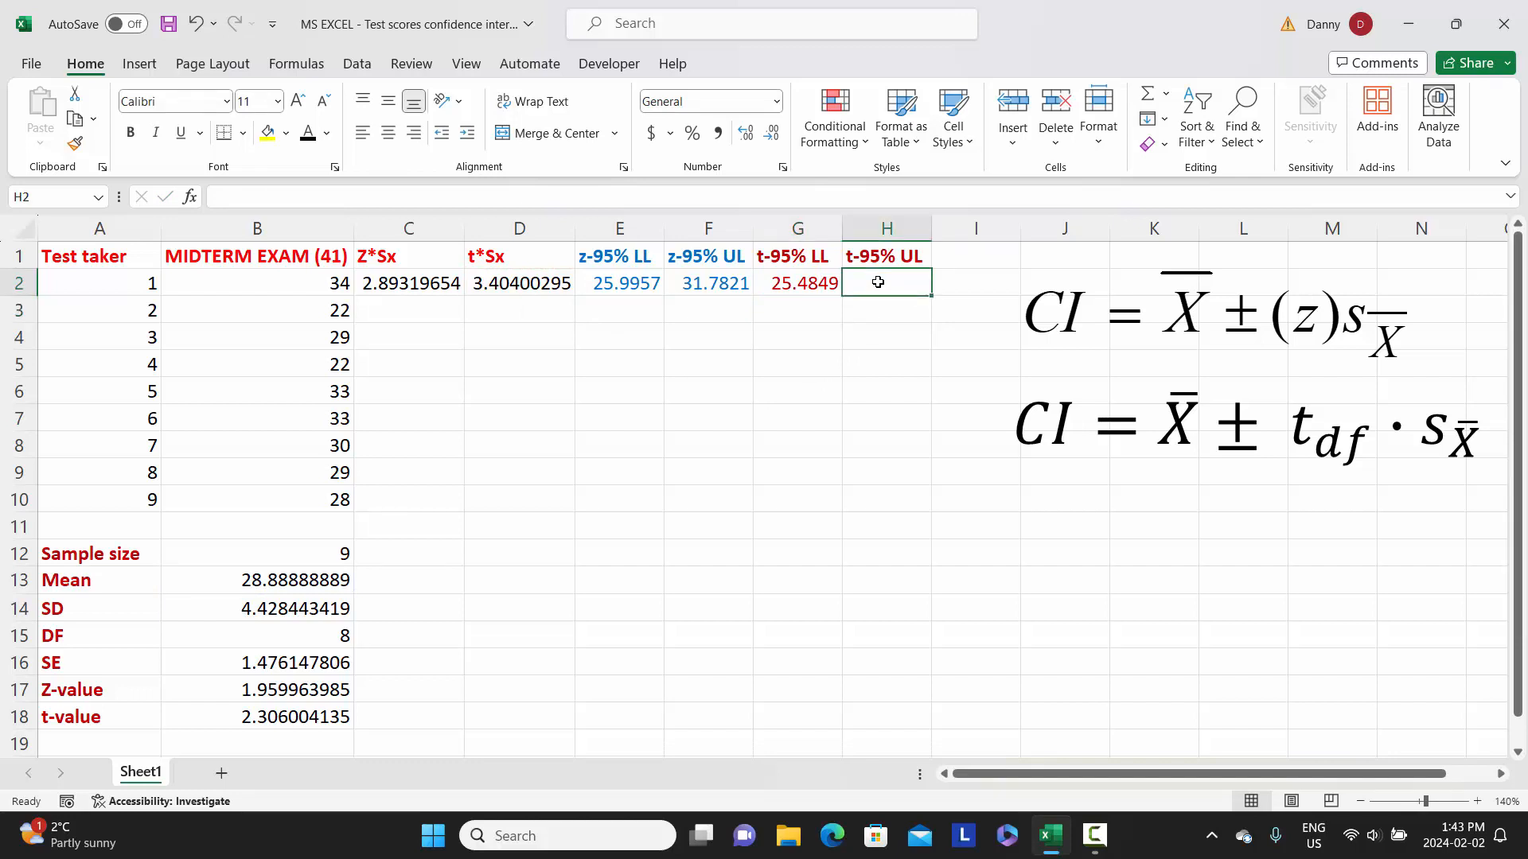
pyautogui.write('=')
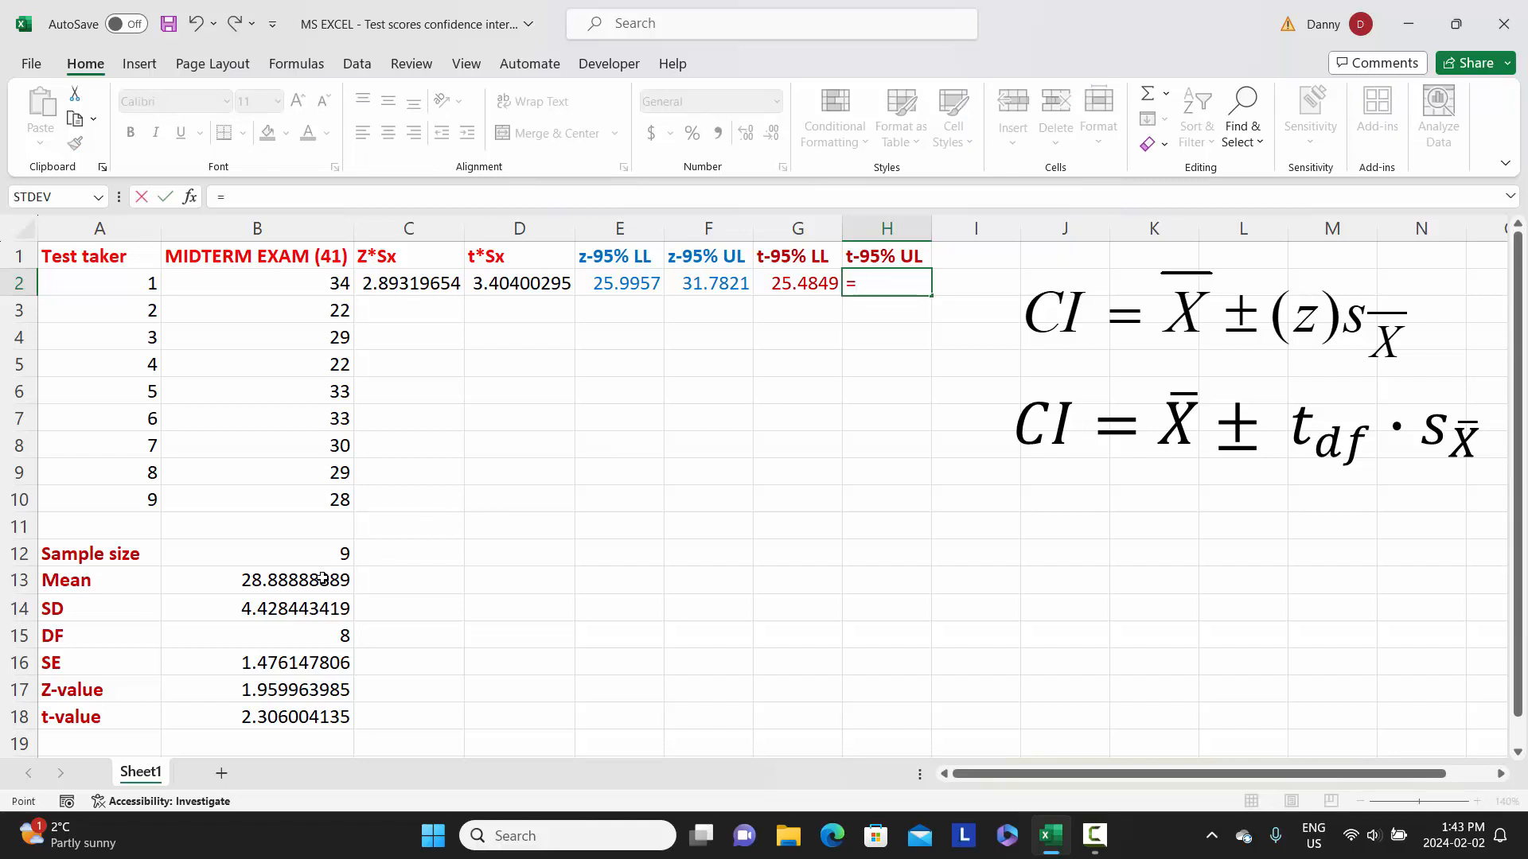
pyautogui.click(322, 578)
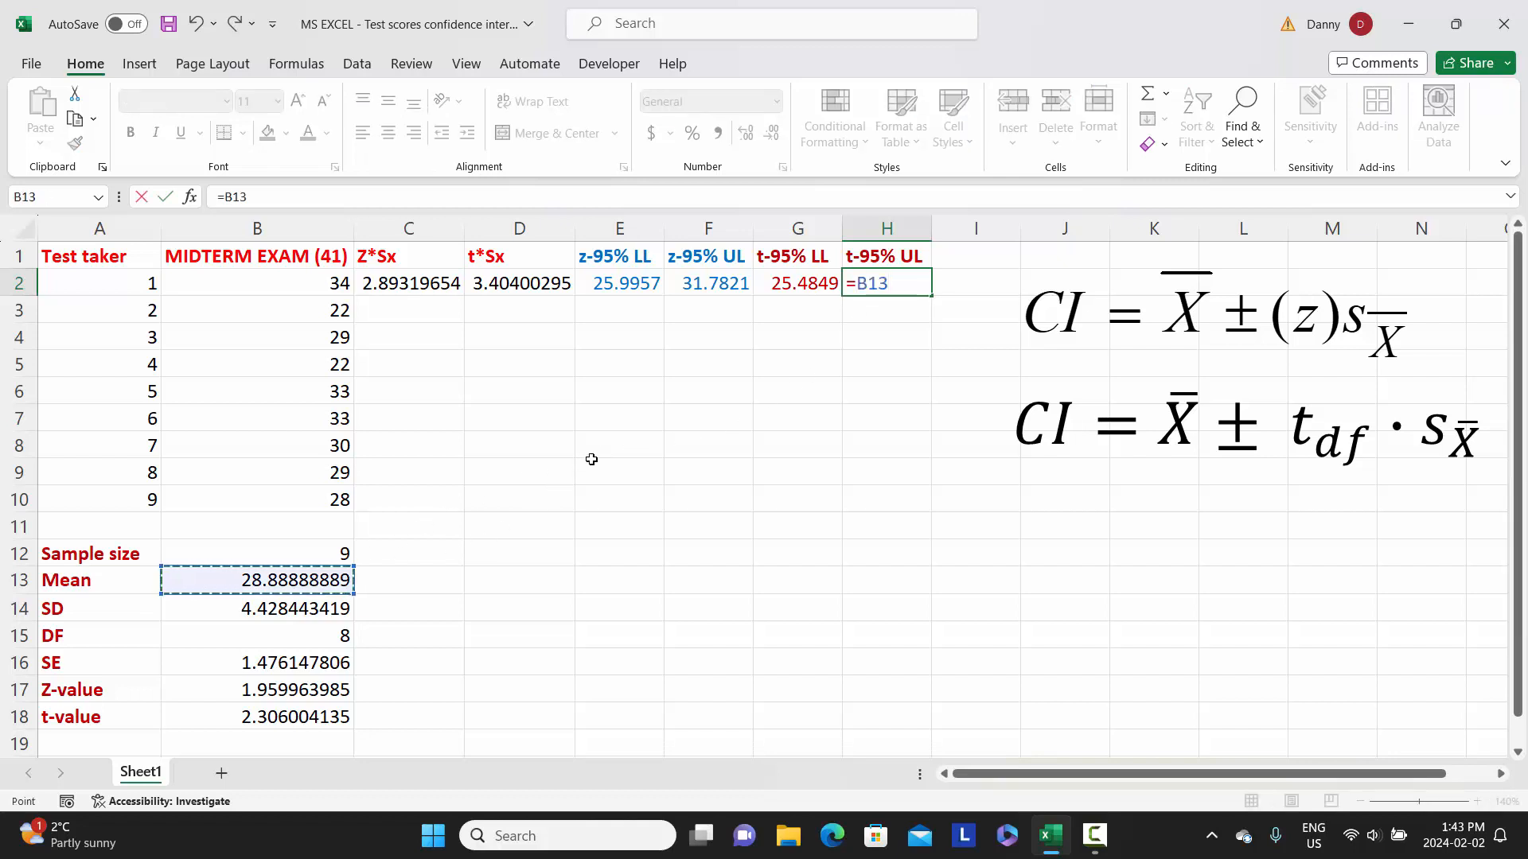
pyautogui.write('+')
pyautogui.click(510, 285)
pyautogui.press('Return')
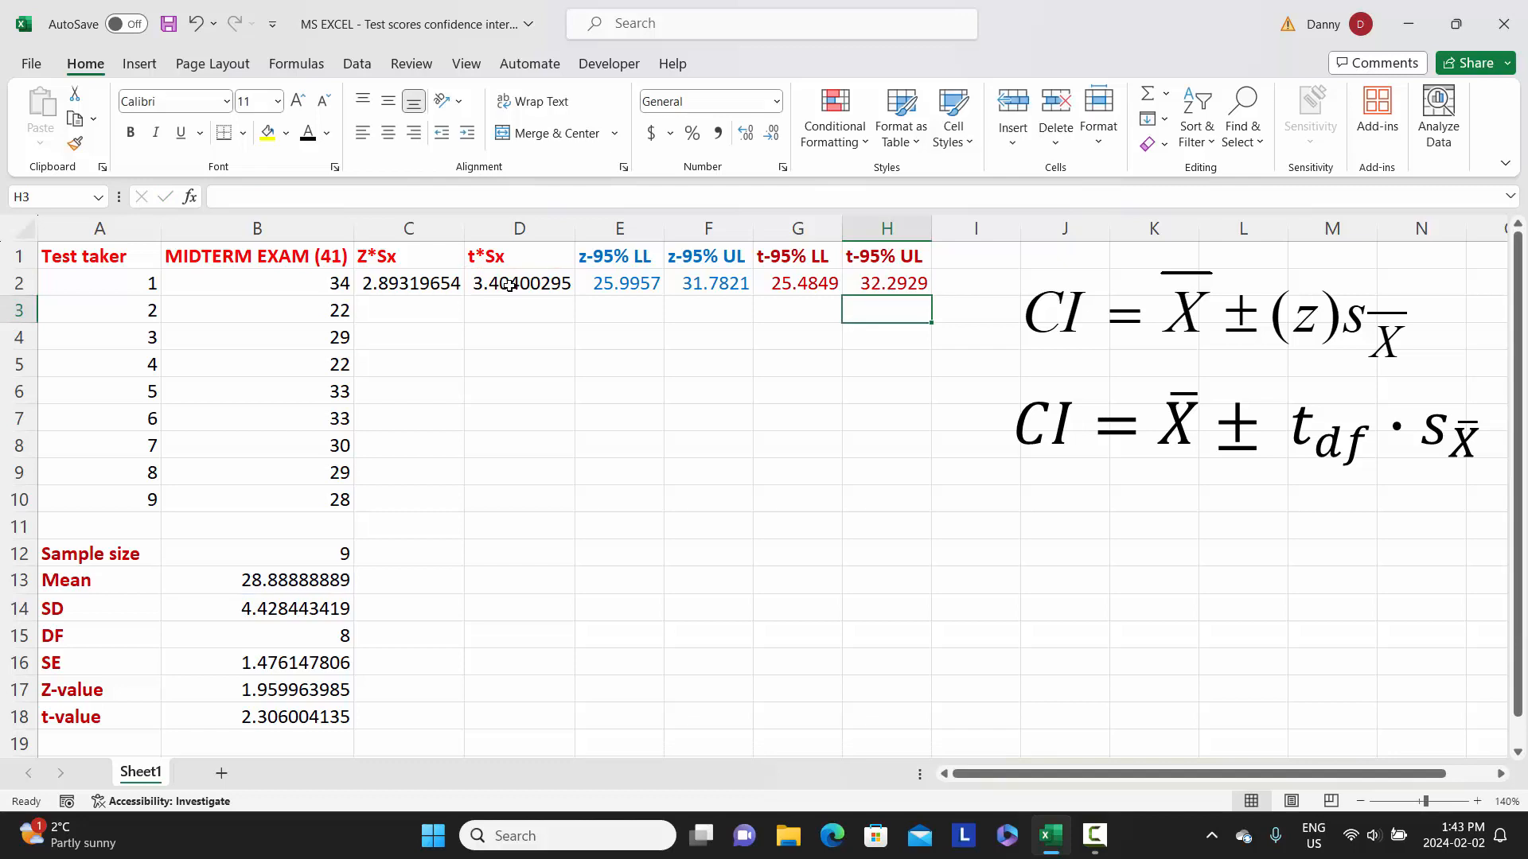